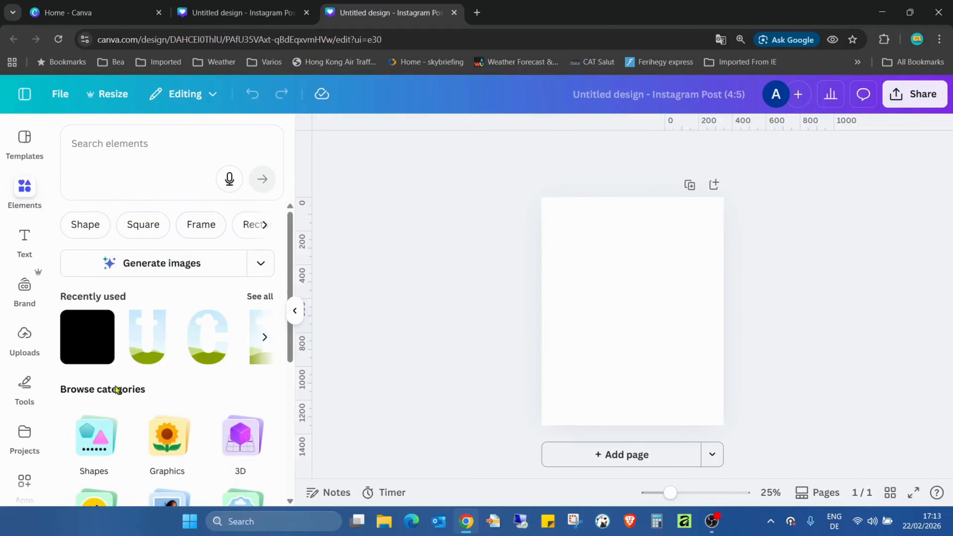
# Add the recently used falling petals video, enlarge it to the full page width, and move it to the lower edge of the page.
pyautogui.click(267, 296)
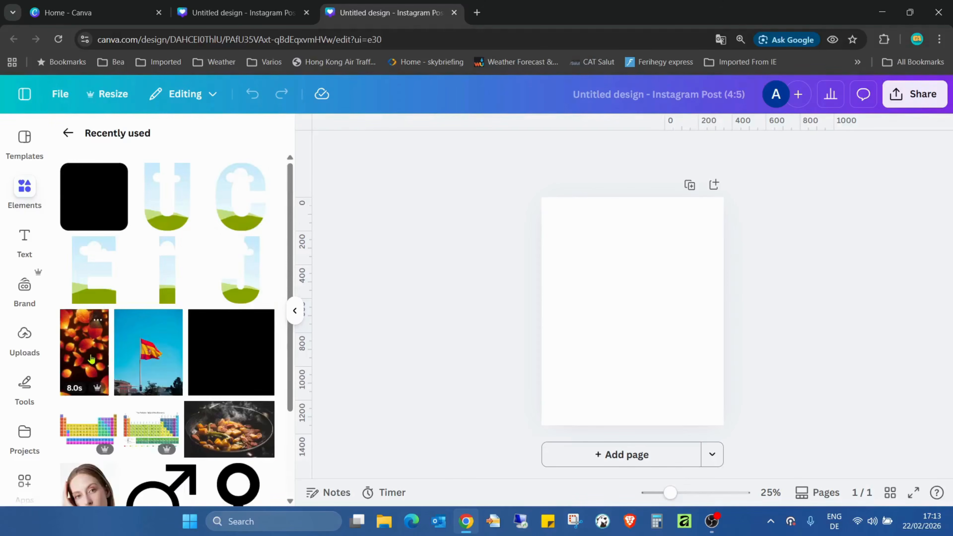
pyautogui.click(91, 360)
pyautogui.moveTo(608, 265); pyautogui.dragTo(572, 237)
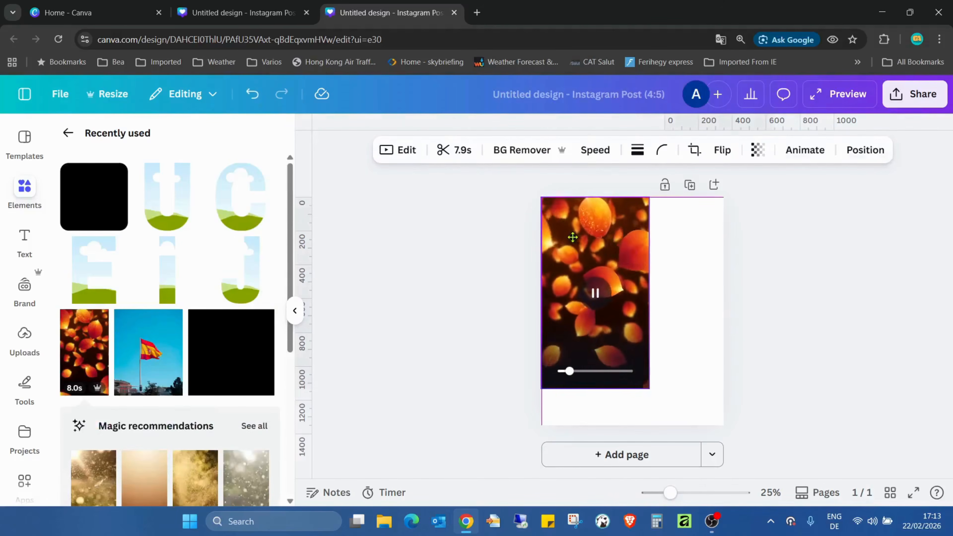
pyautogui.moveTo(649, 388); pyautogui.dragTo(767, 499)
pyautogui.click(788, 374)
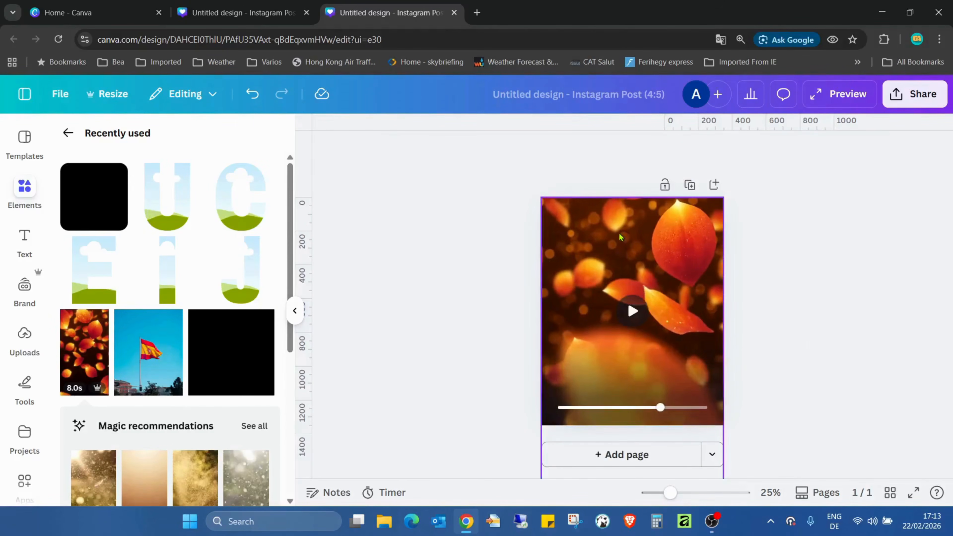
pyautogui.moveTo(700, 222); pyautogui.dragTo(698, 406)
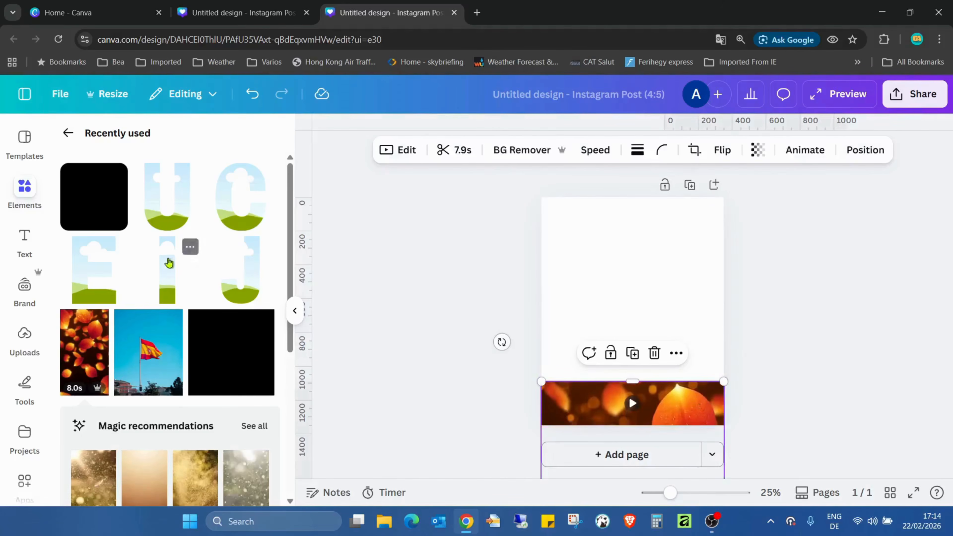
# Add the recently used letter frames U, C, J, I and E to the page.
pyautogui.click(161, 209)
pyautogui.click(238, 206)
pyautogui.click(232, 249)
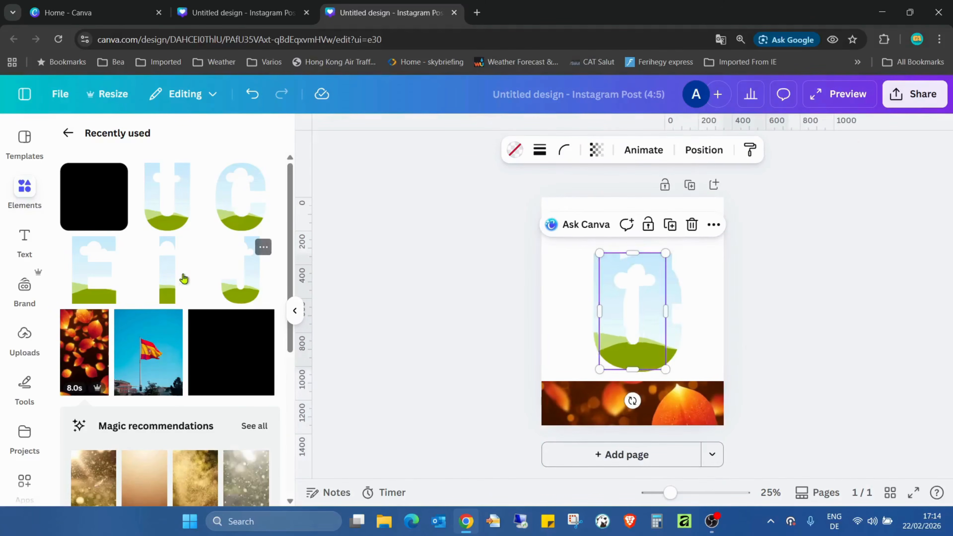
pyautogui.click(157, 278)
pyautogui.click(112, 273)
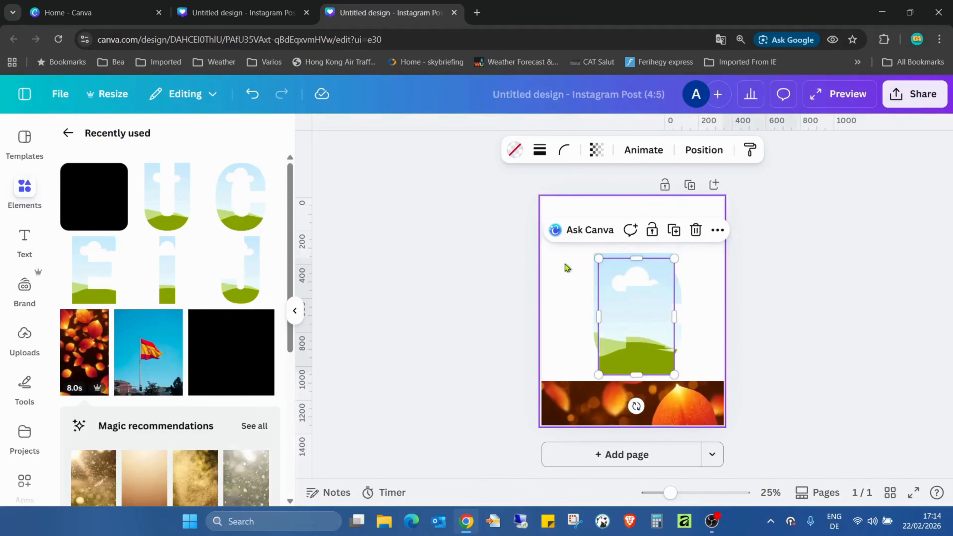
pyautogui.click(667, 263)
pyautogui.moveTo(571, 230); pyautogui.dragTo(695, 341)
pyautogui.moveTo(681, 251); pyautogui.dragTo(582, 288)
pyautogui.click(693, 268)
pyautogui.click(559, 348)
pyautogui.moveTo(649, 362); pyautogui.dragTo(612, 327)
pyautogui.click(257, 102)
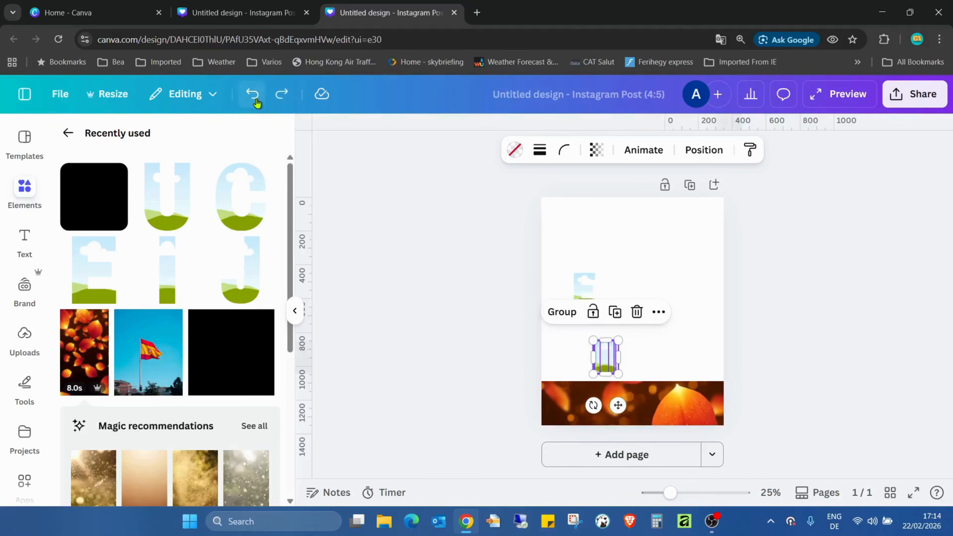
pyautogui.click(257, 102)
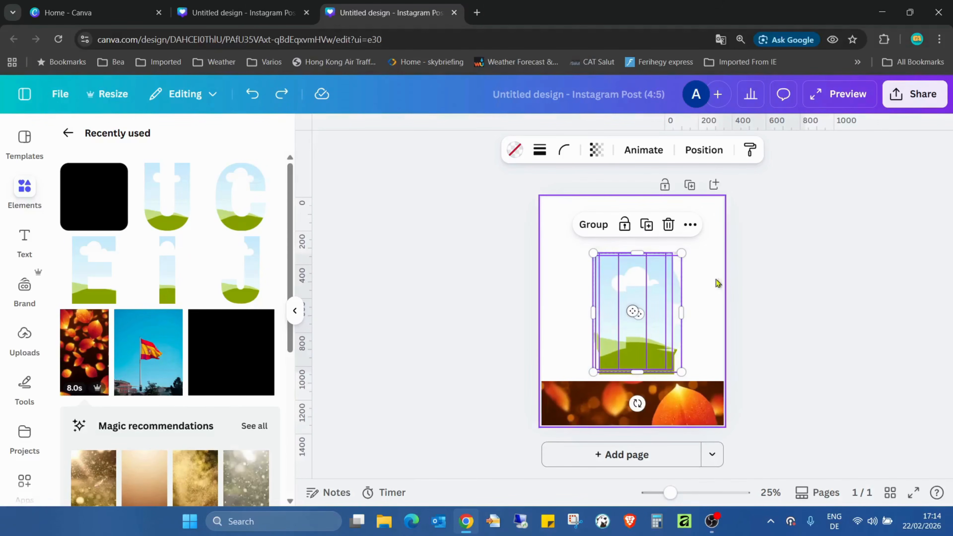
# Scale all five stacked letter frames down together to slightly less than half their size.
pyautogui.moveTo(681, 254)
pyautogui.mouseDown()
pyautogui.moveTo(666, 303)
pyautogui.moveTo(679, 283)
pyautogui.moveTo(677, 259)
pyautogui.mouseUp()
pyautogui.click(568, 230)
pyautogui.moveTo(568, 230); pyautogui.dragTo(677, 330)
pyautogui.moveTo(673, 257); pyautogui.dragTo(594, 290)
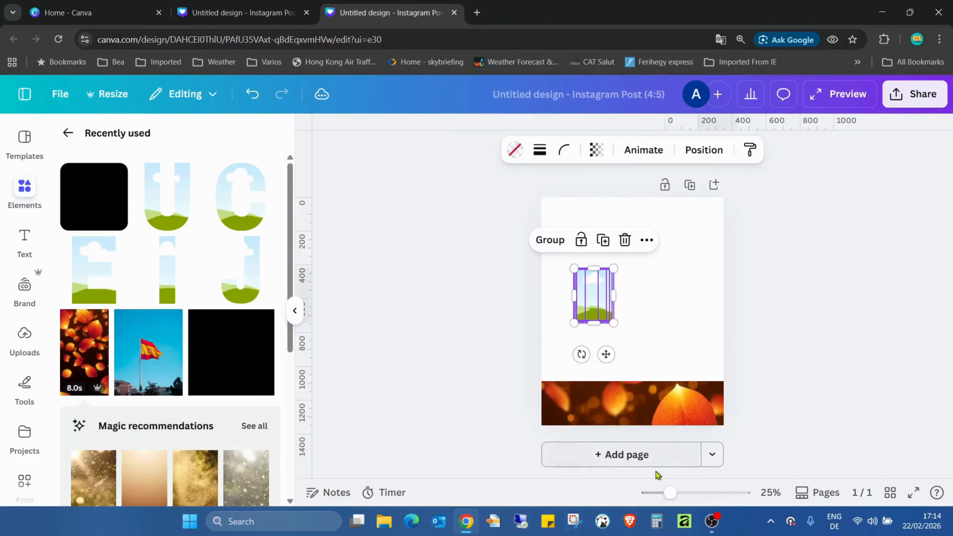
# Spread the stacked letter frames apart over the blank area of the page.
pyautogui.moveTo(674, 497); pyautogui.dragTo(684, 497)
pyautogui.click(656, 303)
pyautogui.moveTo(568, 282); pyautogui.dragTo(637, 383)
pyautogui.click(545, 287)
pyautogui.moveTo(559, 297); pyautogui.dragTo(774, 198)
# Arrange the letter frames side by side in one row spelling JUICE above the video.
pyautogui.moveTo(498, 385); pyautogui.dragTo(523, 265)
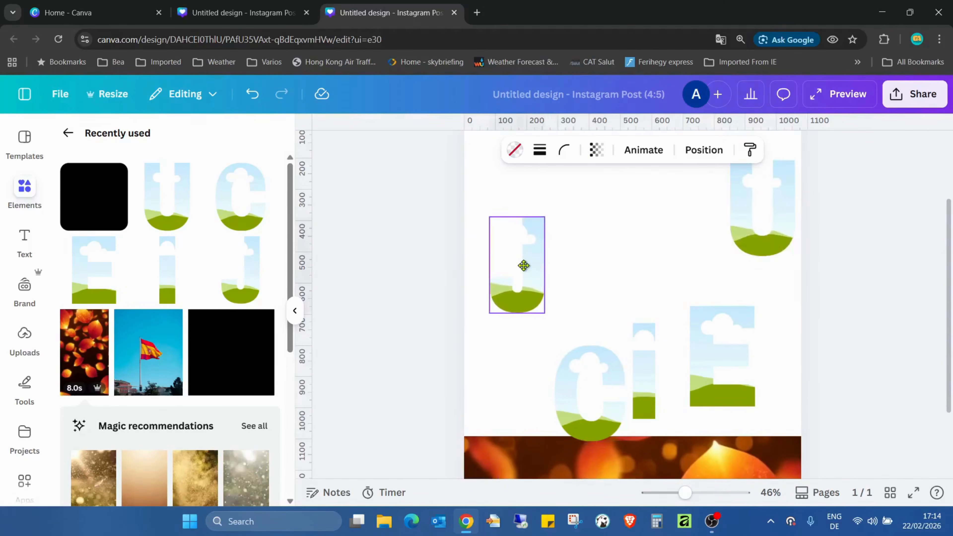
pyautogui.moveTo(773, 207); pyautogui.dragTo(597, 264)
pyautogui.moveTo(642, 367); pyautogui.dragTo(638, 258)
pyautogui.moveTo(623, 374); pyautogui.dragTo(730, 253)
pyautogui.moveTo(676, 270); pyautogui.dragTo(672, 271)
pyautogui.moveTo(721, 336); pyautogui.dragTo(780, 273)
# Space the five letter frames evenly with Tidy up and move the whole row down and centre it horizontally on the page.
pyautogui.click(677, 355)
pyautogui.moveTo(494, 209); pyautogui.dragTo(791, 341)
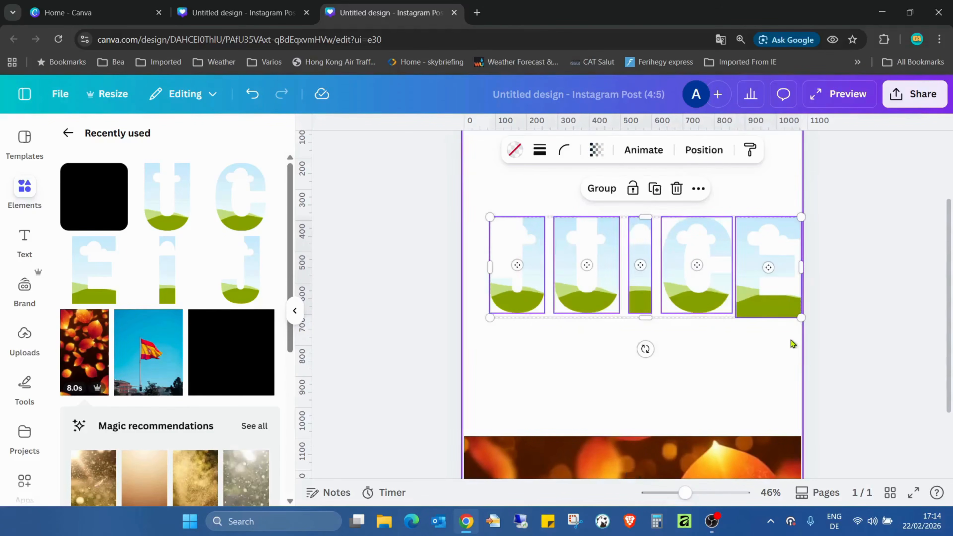
pyautogui.click(703, 150)
pyautogui.click(136, 465)
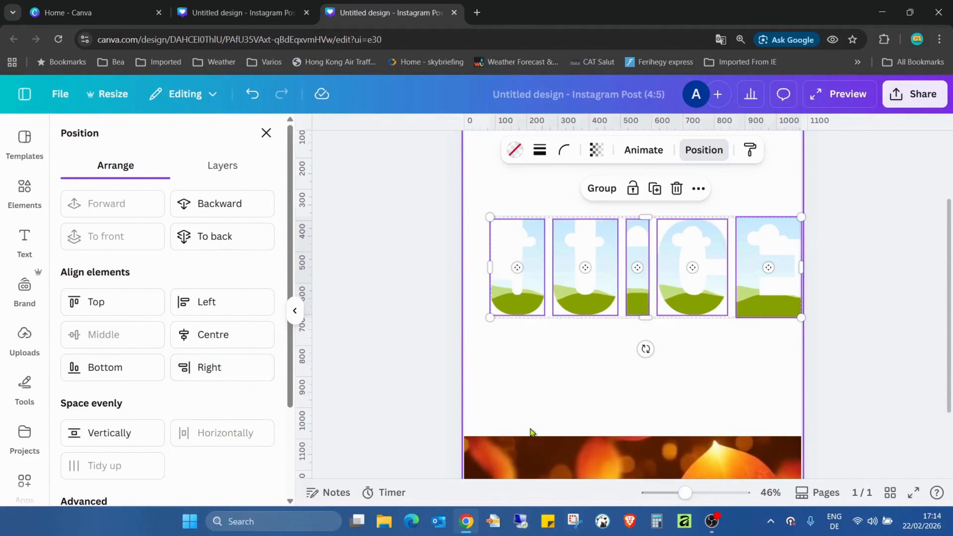
pyautogui.moveTo(481, 194); pyautogui.dragTo(795, 354)
pyautogui.moveTo(769, 242); pyautogui.dragTo(756, 277)
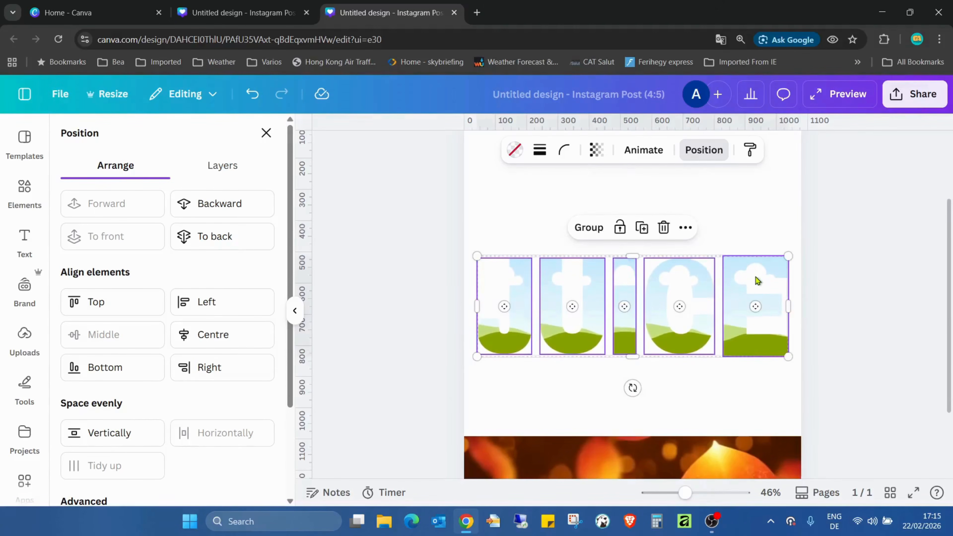
# Scale the letter E frame down slightly to match the other letters.
pyautogui.click(767, 214)
pyautogui.click(756, 314)
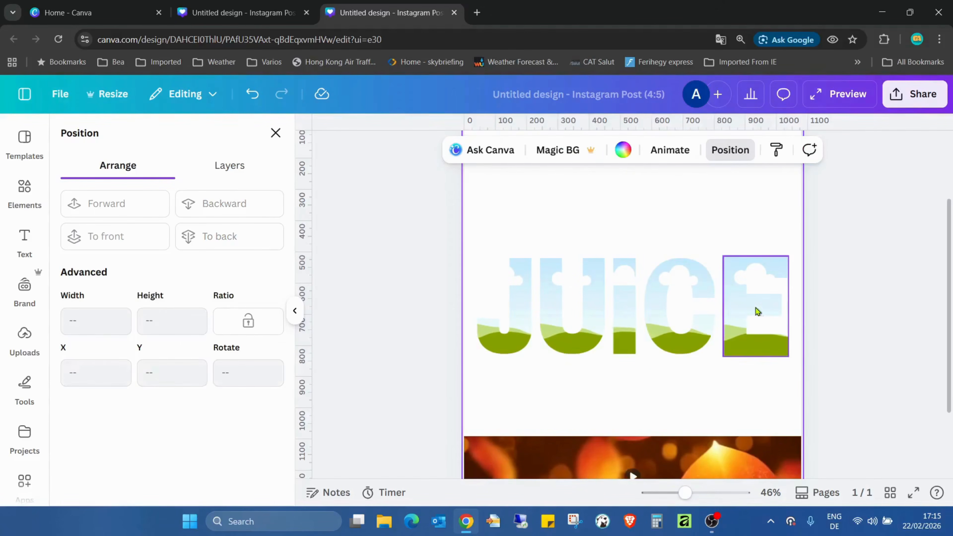
pyautogui.moveTo(786, 254); pyautogui.dragTo(780, 259)
pyautogui.click(568, 391)
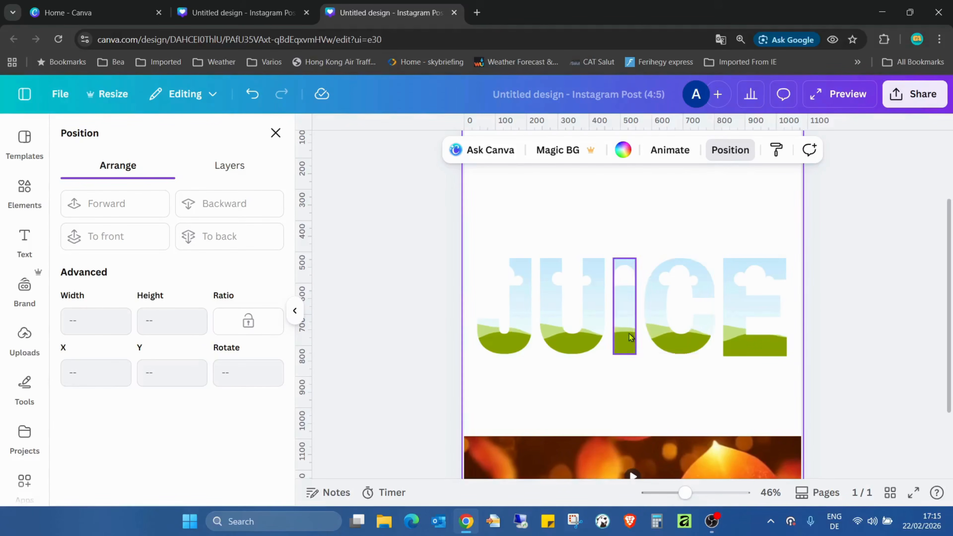
# Try to shrink the letter C frame slightly and compare its size with the letter I frame.
pyautogui.click(685, 333)
pyautogui.moveTo(716, 356)
pyautogui.mouseDown()
pyautogui.moveTo(724, 366)
pyautogui.moveTo(712, 355)
pyautogui.mouseUp()
pyautogui.click(734, 398)
pyautogui.click(680, 286)
pyautogui.click(621, 277)
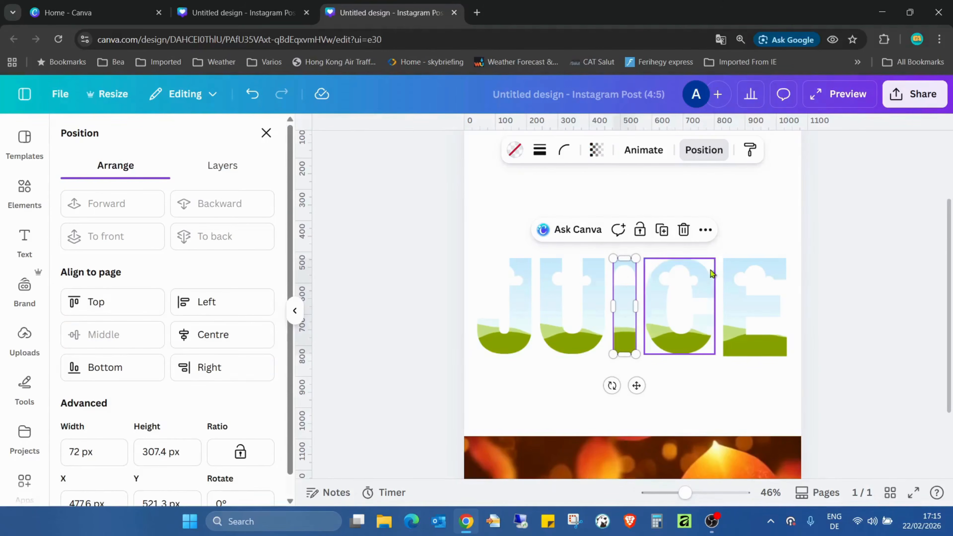
pyautogui.click(697, 278)
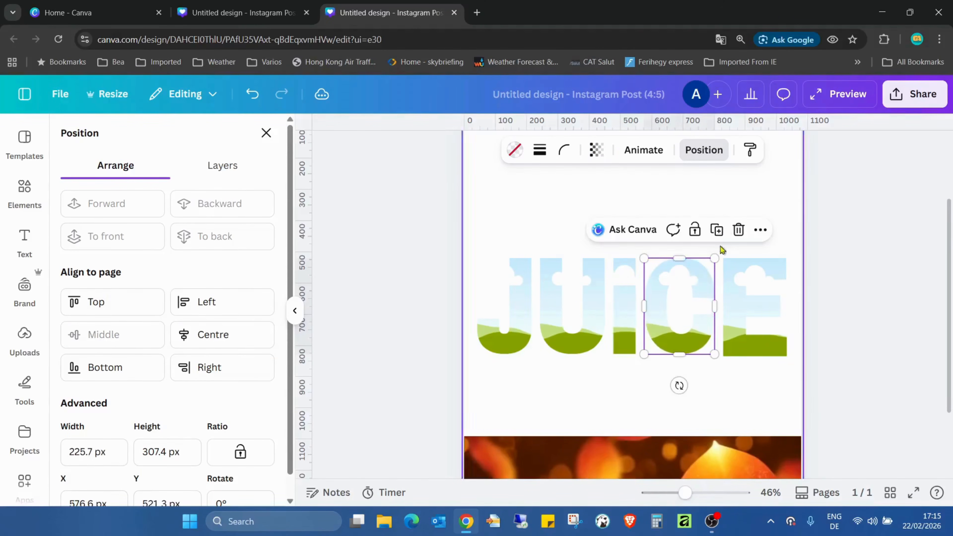
pyautogui.click(724, 189)
# Move the petals video back up to the page's upper edge so it covers the page behind the letters.
pyautogui.moveTo(685, 492); pyautogui.dragTo(662, 494)
pyautogui.moveTo(663, 390); pyautogui.dragTo(661, 256)
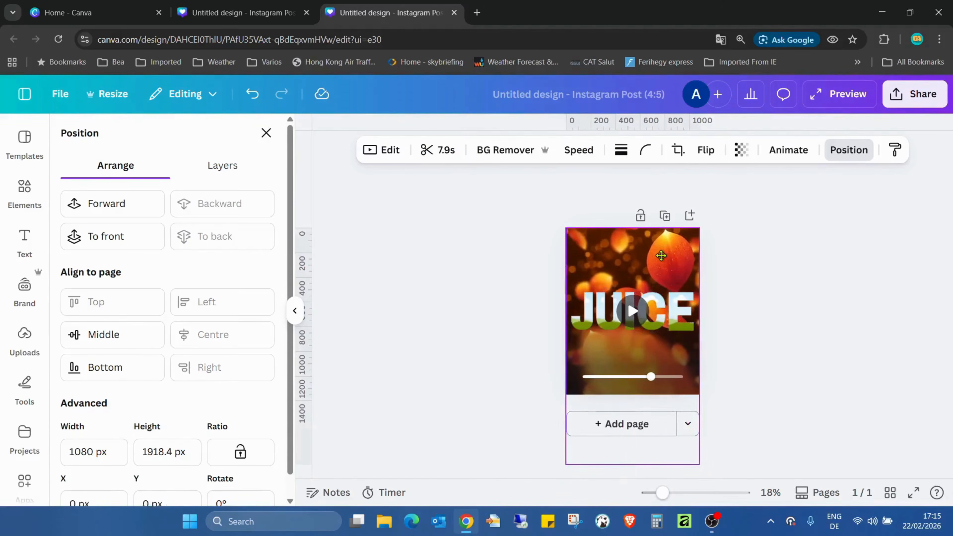
pyautogui.click(767, 258)
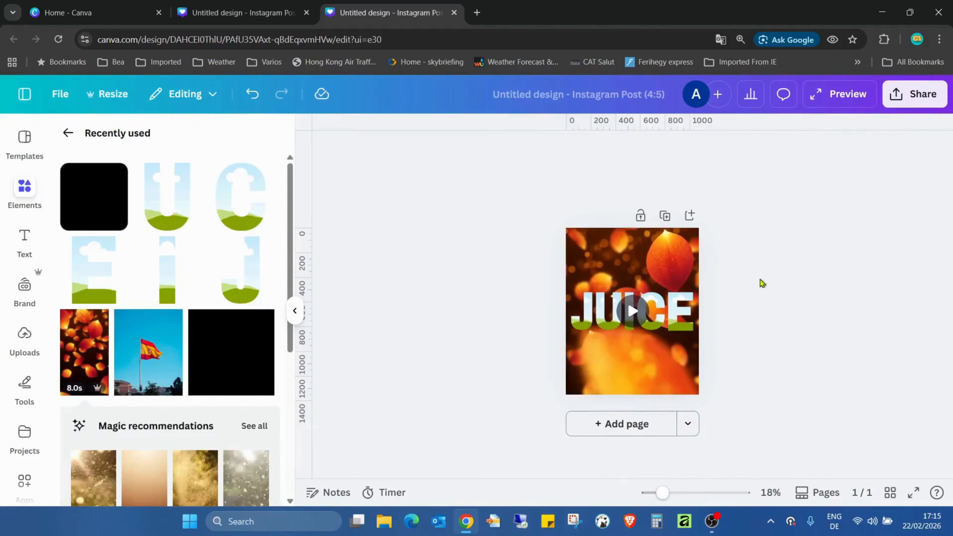
# Duplicate the background petals video and place copies inside the I, C and E letter frames.
pyautogui.click(675, 268)
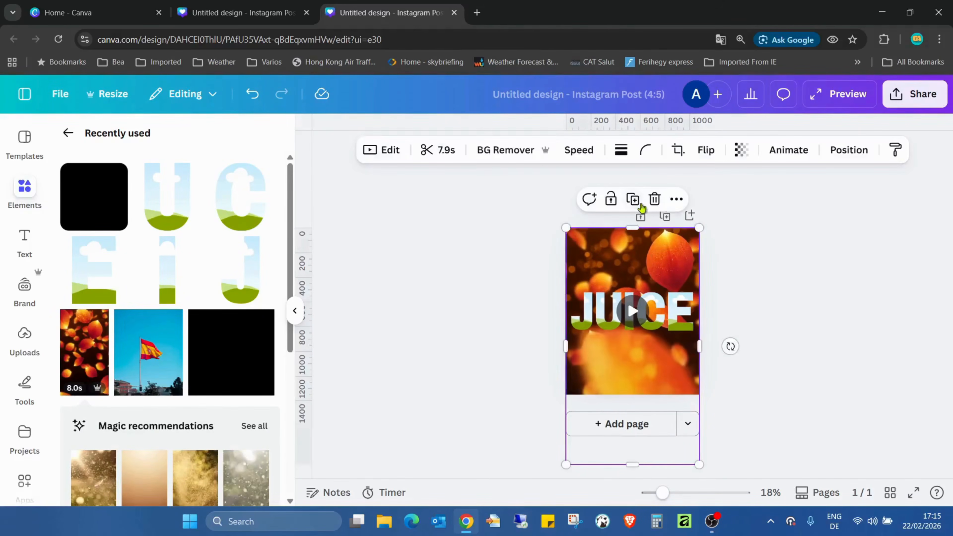
pyautogui.moveTo(641, 266); pyautogui.dragTo(634, 333)
pyautogui.press('Delete')
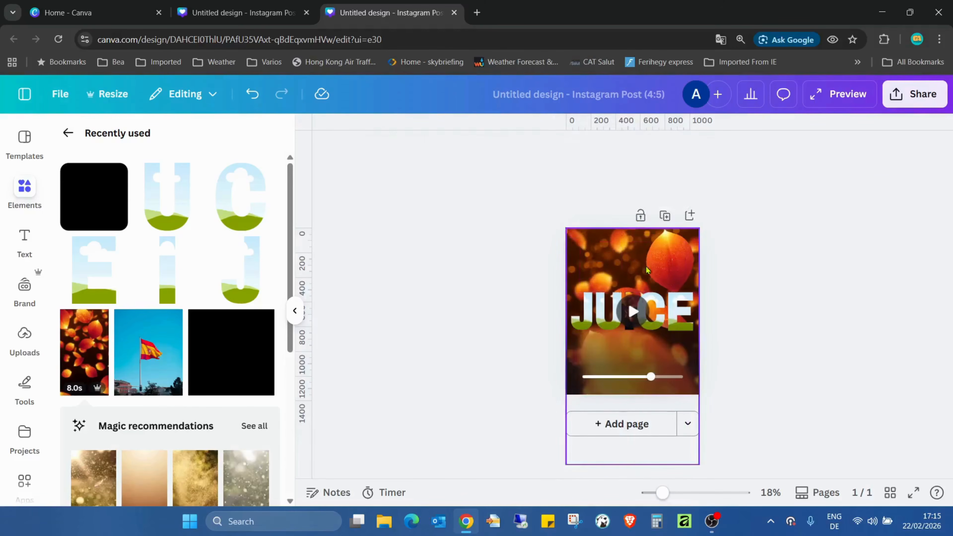
pyautogui.click(655, 286)
pyautogui.click(635, 201)
pyautogui.moveTo(657, 264); pyautogui.dragTo(663, 326)
pyautogui.click(631, 258)
pyautogui.moveTo(631, 257); pyautogui.dragTo(677, 319)
# Duplicate the background petals video twice more and place the copies inside the U and J letter frames.
pyautogui.click(653, 269)
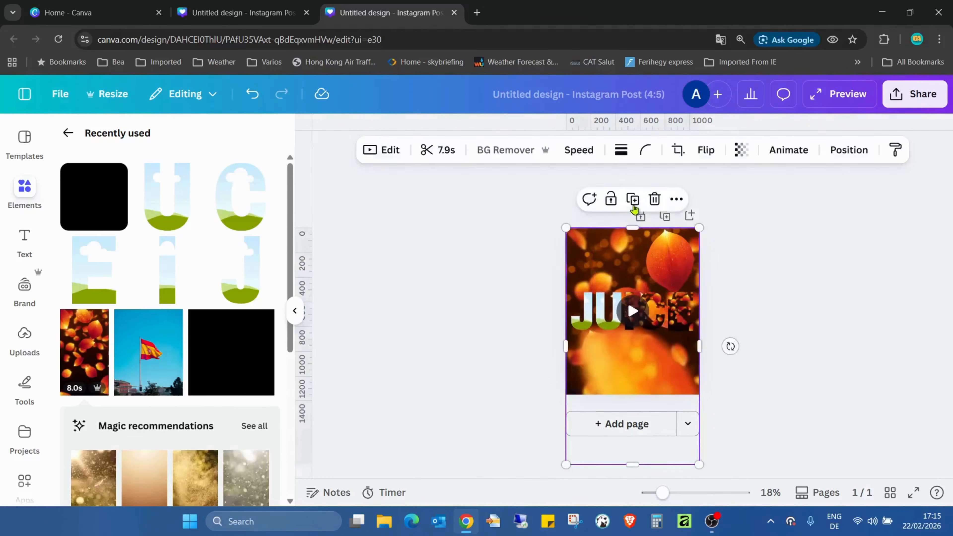
pyautogui.click(633, 203)
pyautogui.moveTo(626, 264); pyautogui.dragTo(607, 311)
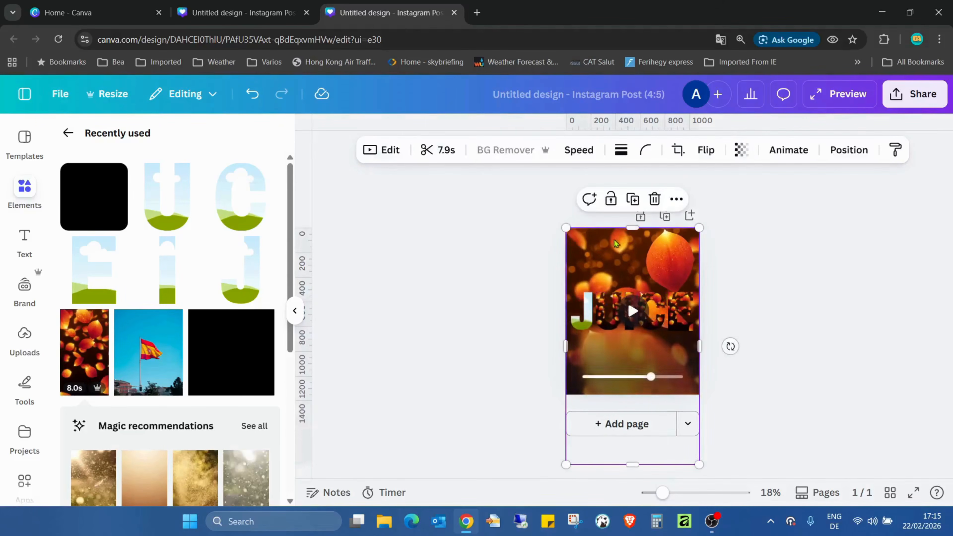
pyautogui.click(639, 200)
pyautogui.moveTo(628, 267); pyautogui.dragTo(589, 316)
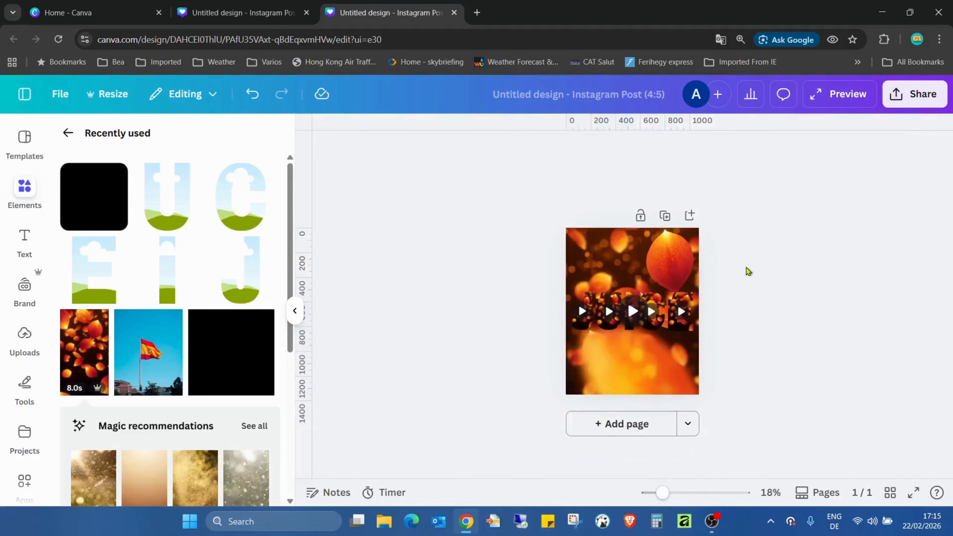
pyautogui.doubleClick(585, 300)
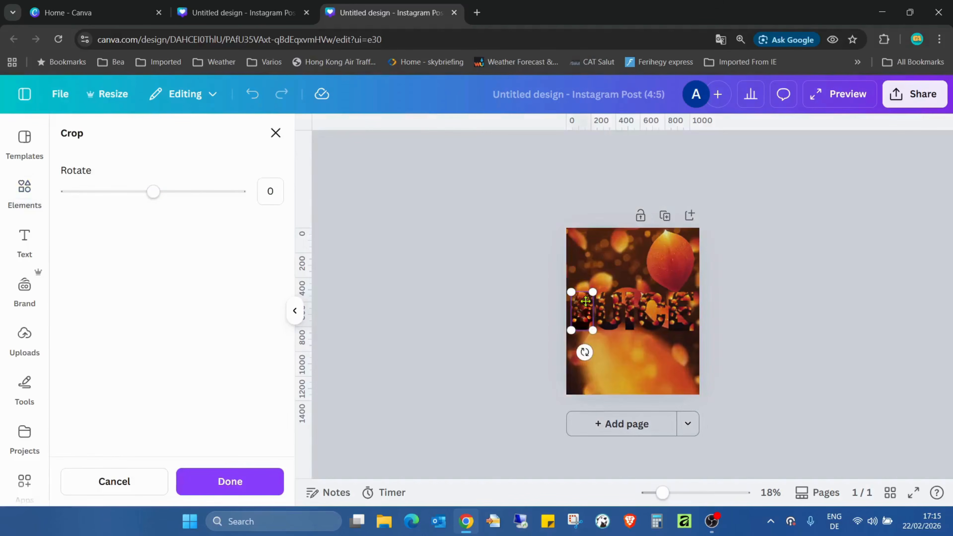
pyautogui.click(244, 490)
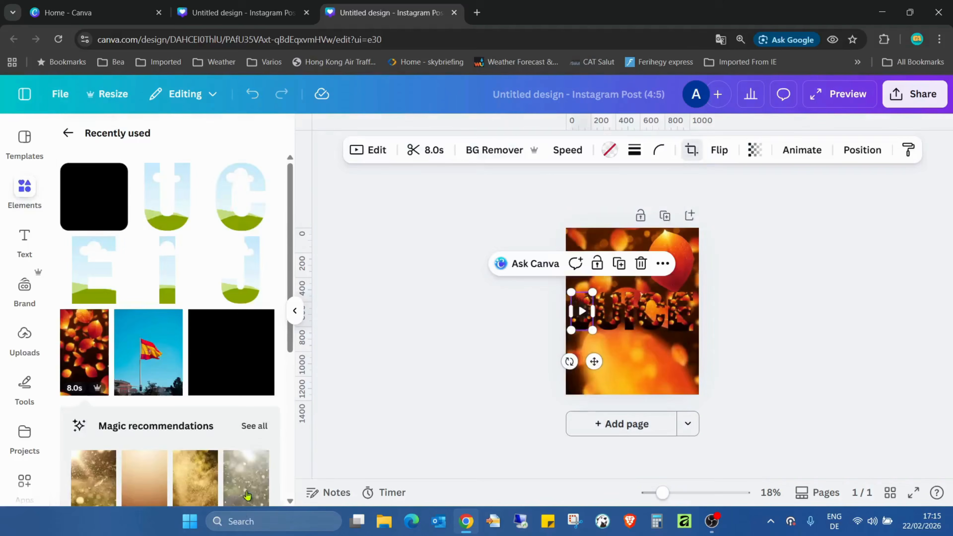
pyautogui.click(825, 336)
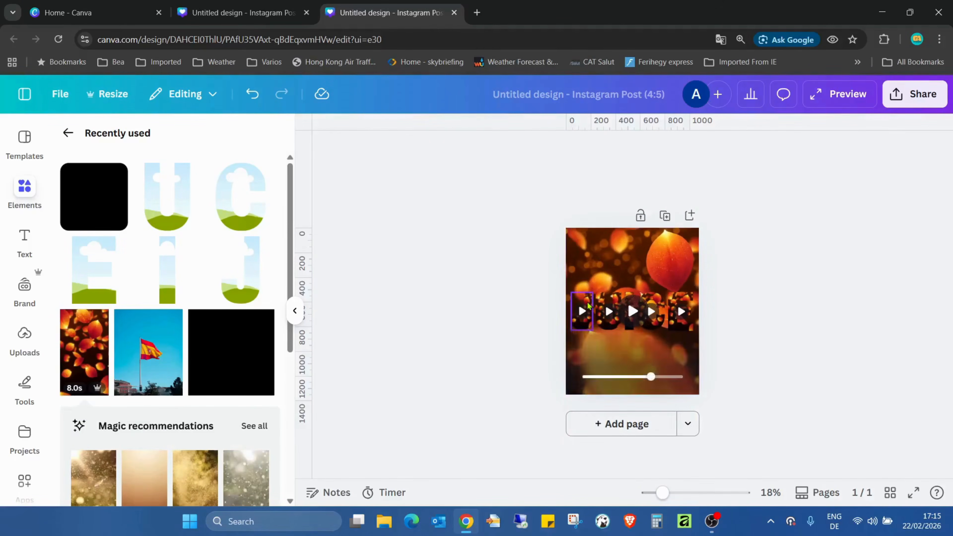
# Crop the video inside the J by extending it to the page's upper-left corner and enlarging it to the full page width.
pyautogui.doubleClick(587, 301)
pyautogui.moveTo(624, 278); pyautogui.dragTo(598, 260)
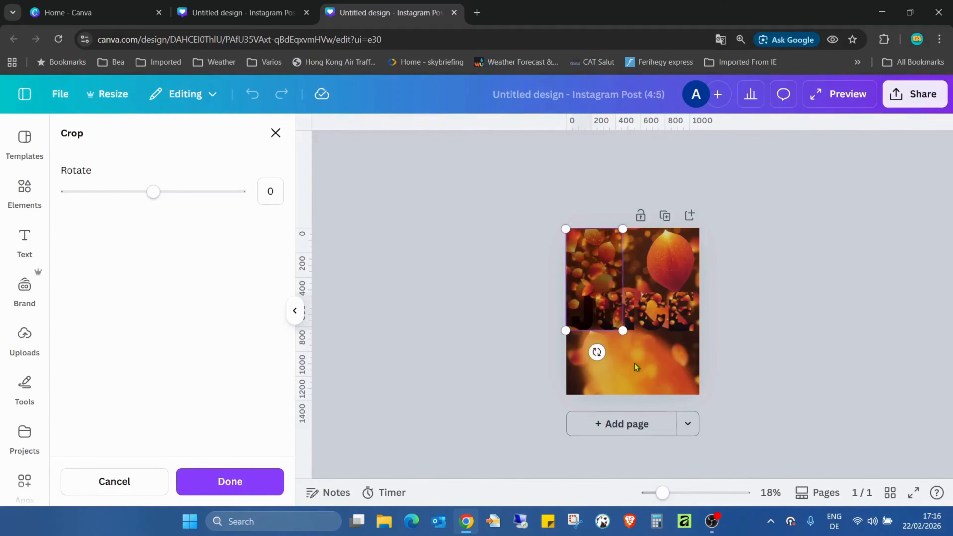
pyautogui.moveTo(620, 336); pyautogui.dragTo(737, 447)
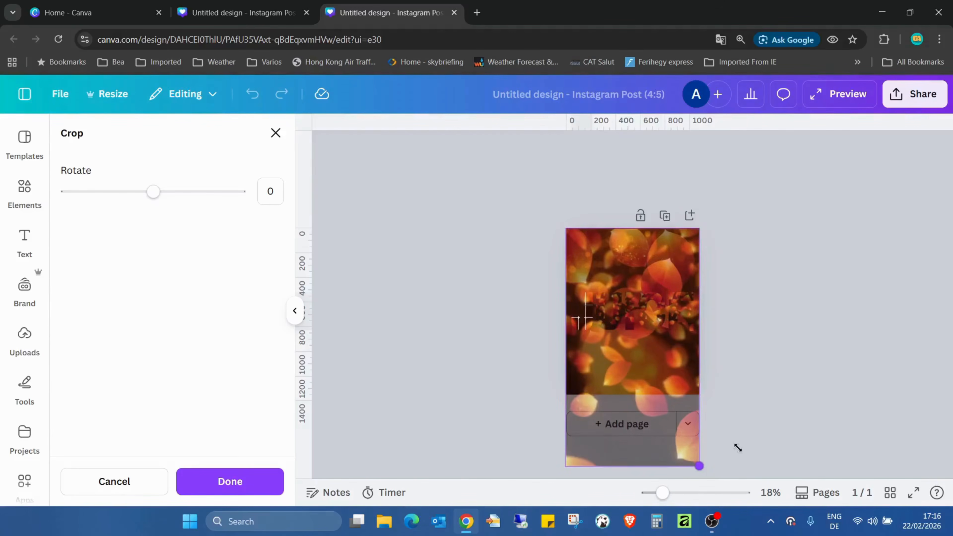
pyautogui.click(229, 481)
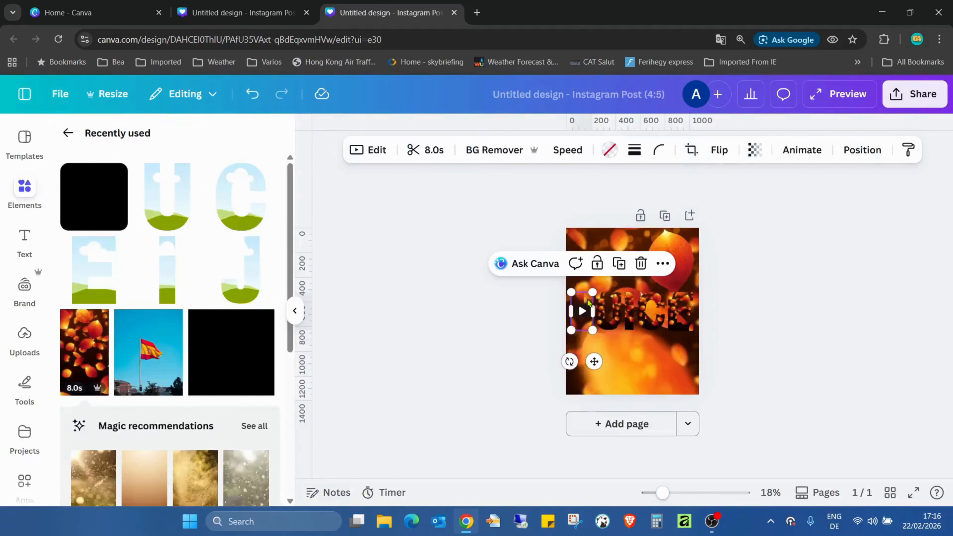
# Crop the video inside the U so it starts at the page's upper-left corner and spans the full page width.
pyautogui.doubleClick(610, 325)
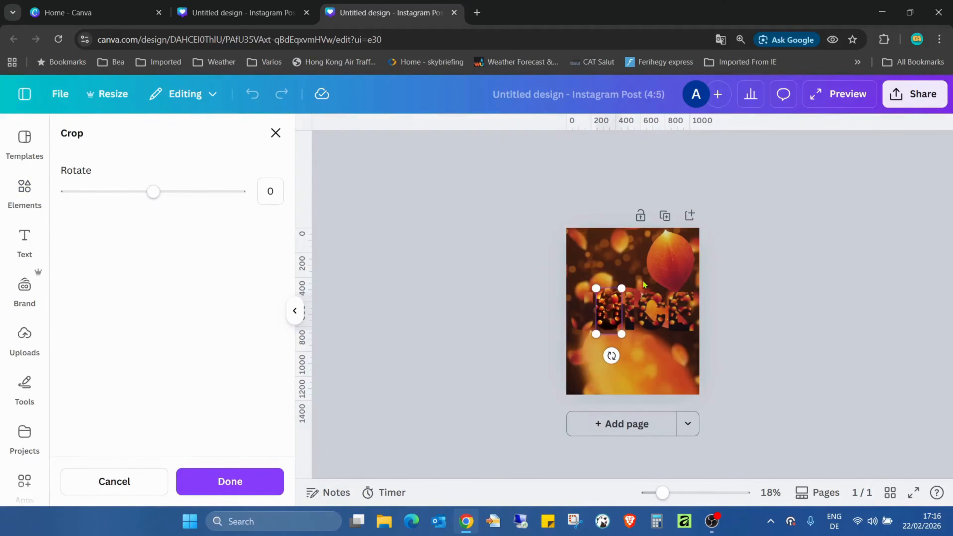
pyautogui.moveTo(619, 288); pyautogui.dragTo(600, 249)
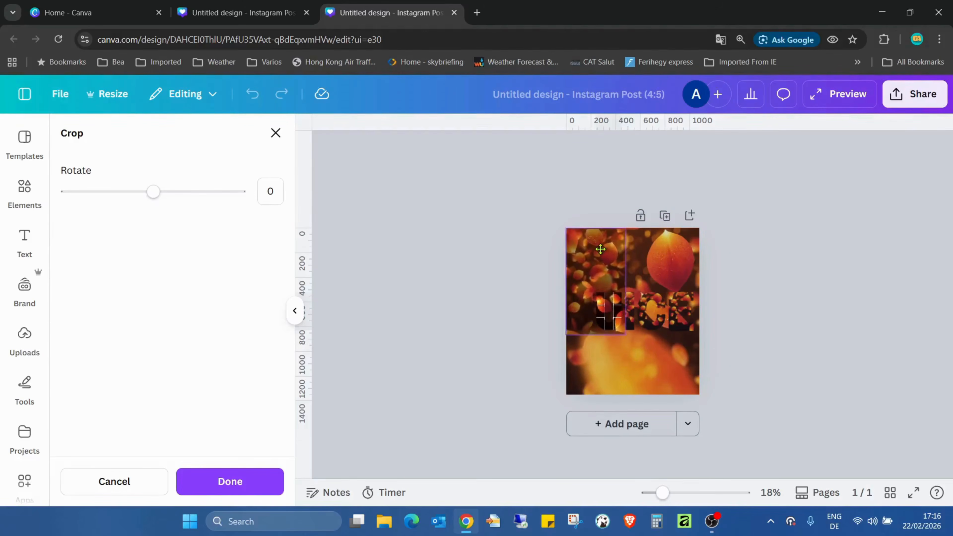
pyautogui.moveTo(626, 339); pyautogui.dragTo(727, 455)
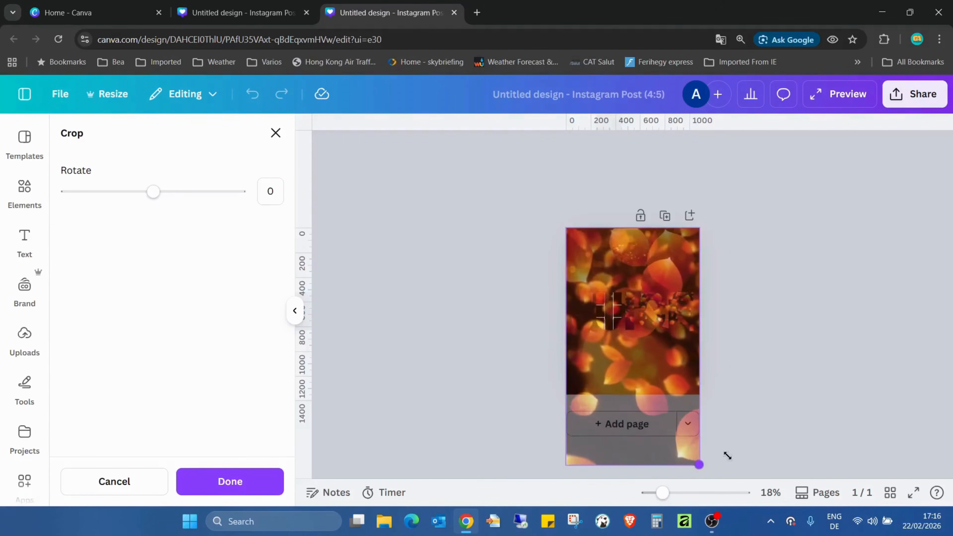
pyautogui.click(788, 364)
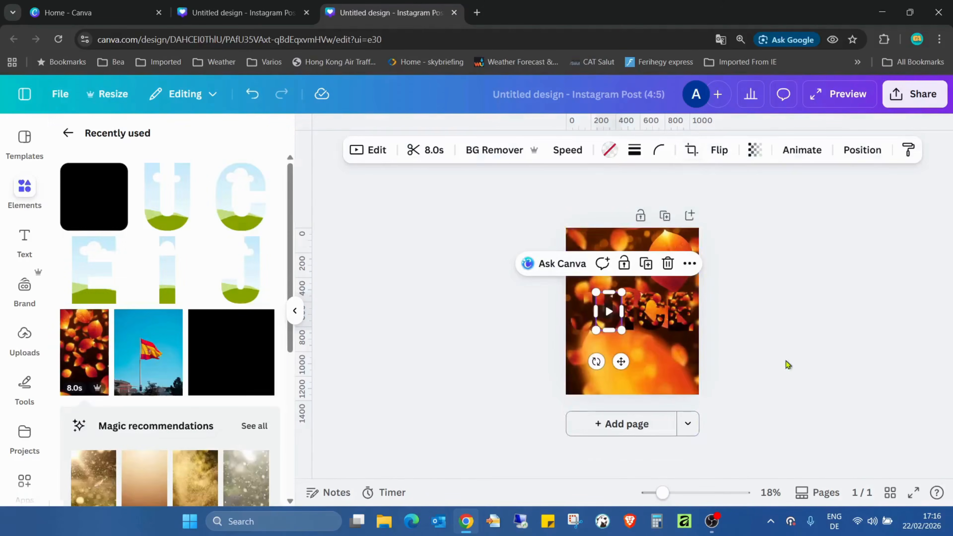
pyautogui.click(631, 311)
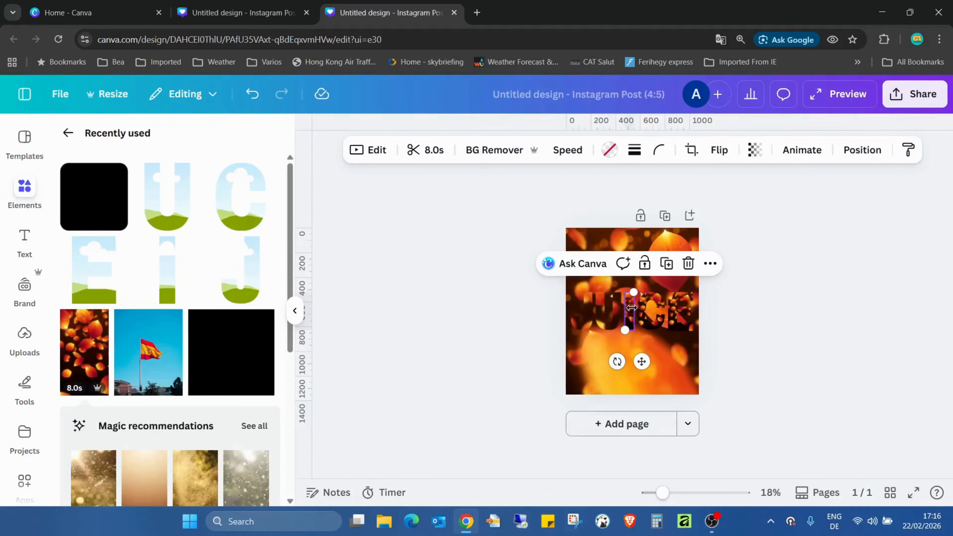
pyautogui.click(652, 302)
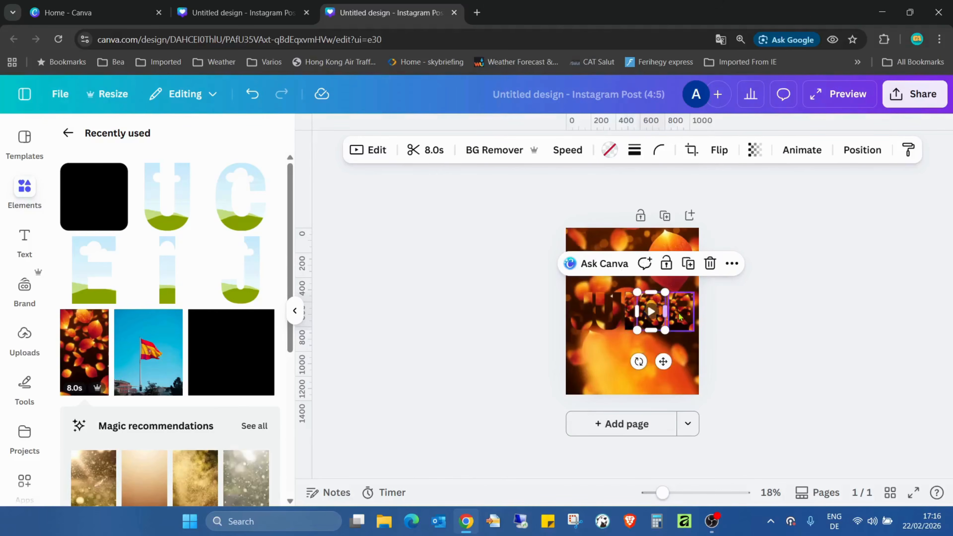
pyautogui.click(712, 325)
pyautogui.click(652, 298)
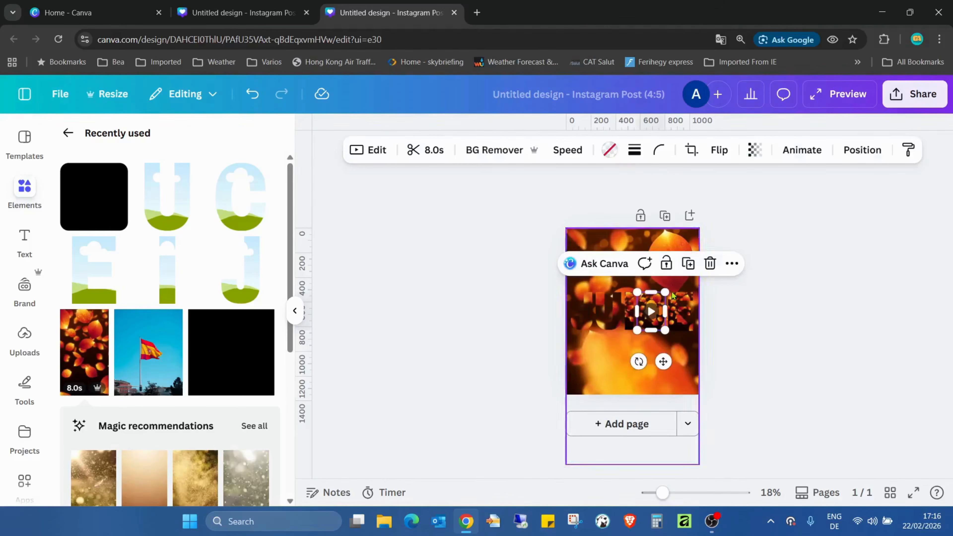
pyautogui.moveTo(665, 292); pyautogui.dragTo(698, 245)
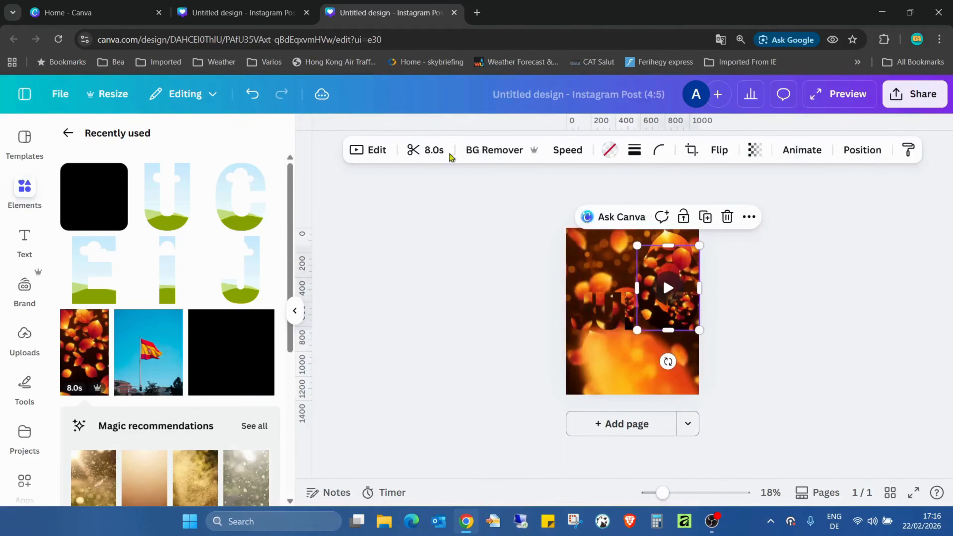
pyautogui.click(252, 94)
pyautogui.click(787, 283)
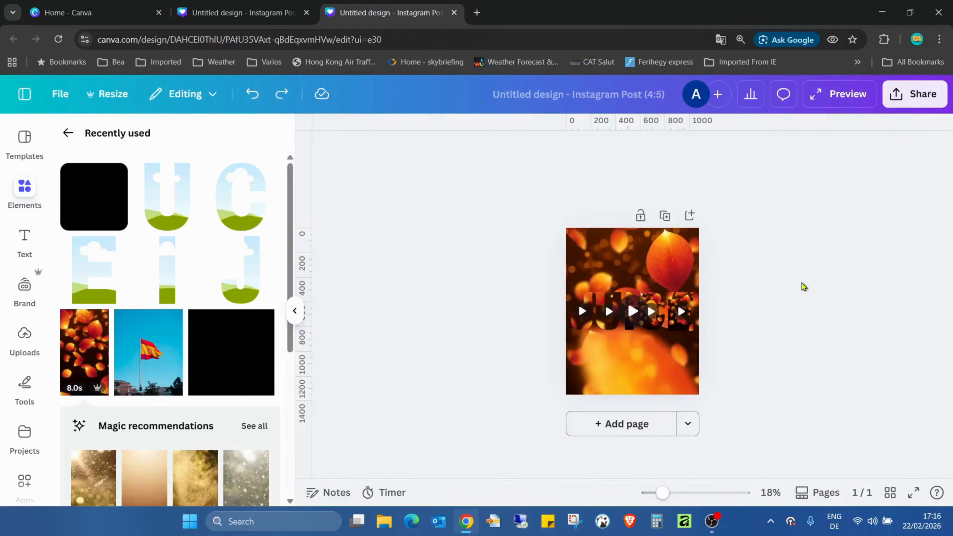
# Crop the video inside the C so it starts at the page's upper-right corner and spans the full page width.
pyautogui.doubleClick(650, 303)
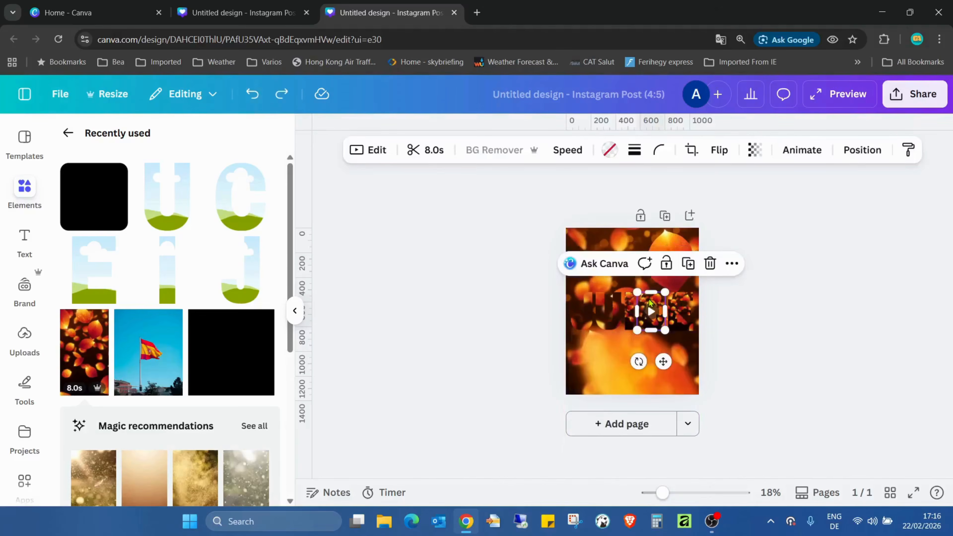
pyautogui.moveTo(672, 286); pyautogui.dragTo(731, 245)
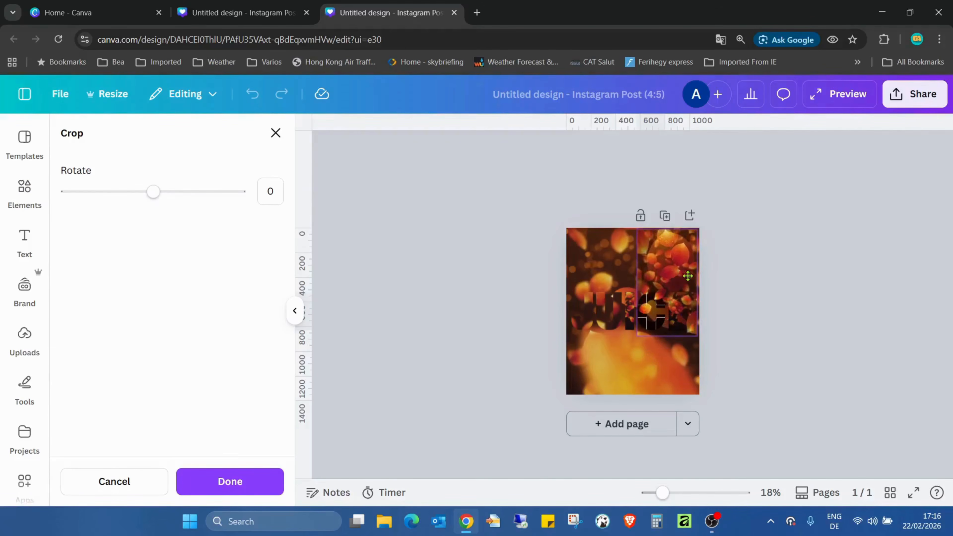
pyautogui.moveTo(697, 338); pyautogui.dragTo(703, 344)
pyautogui.moveTo(670, 283); pyautogui.dragTo(674, 283)
pyautogui.moveTo(640, 344); pyautogui.dragTo(533, 448)
pyautogui.click(760, 361)
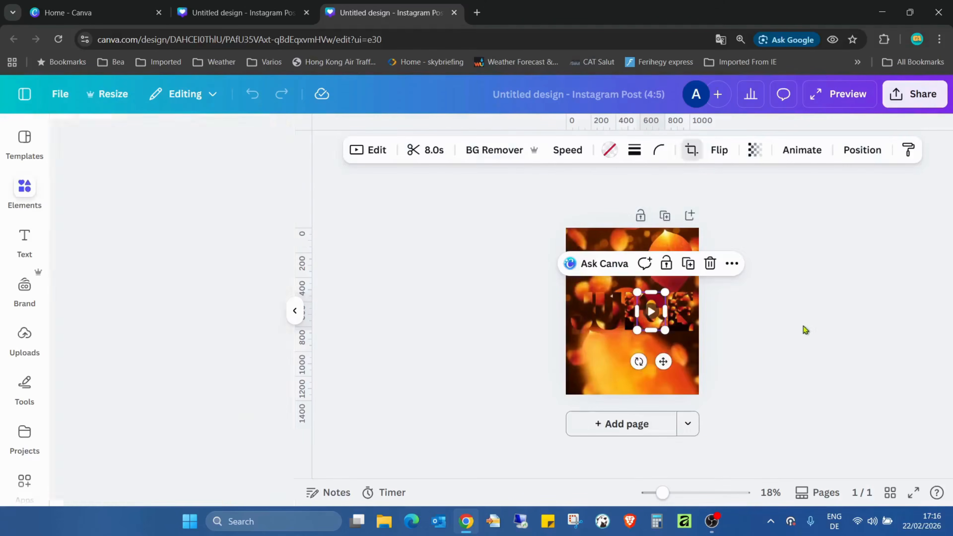
# Crop the video inside the E by aligning it with the page's upper-right corner and enlarging it to the full page width.
pyautogui.click(680, 314)
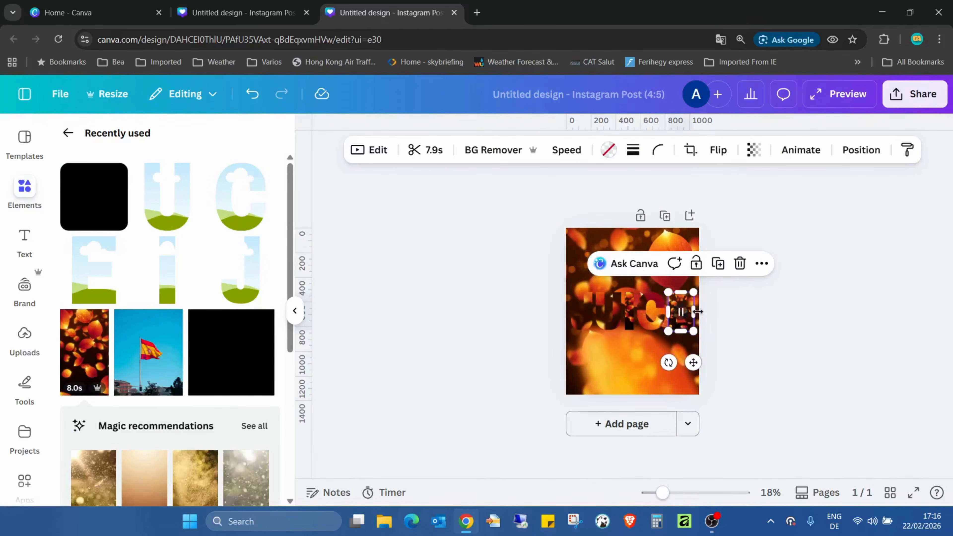
pyautogui.click(712, 304)
pyautogui.click(677, 308)
pyautogui.click(741, 304)
pyautogui.click(685, 299)
pyautogui.click(701, 315)
pyautogui.doubleClick(684, 322)
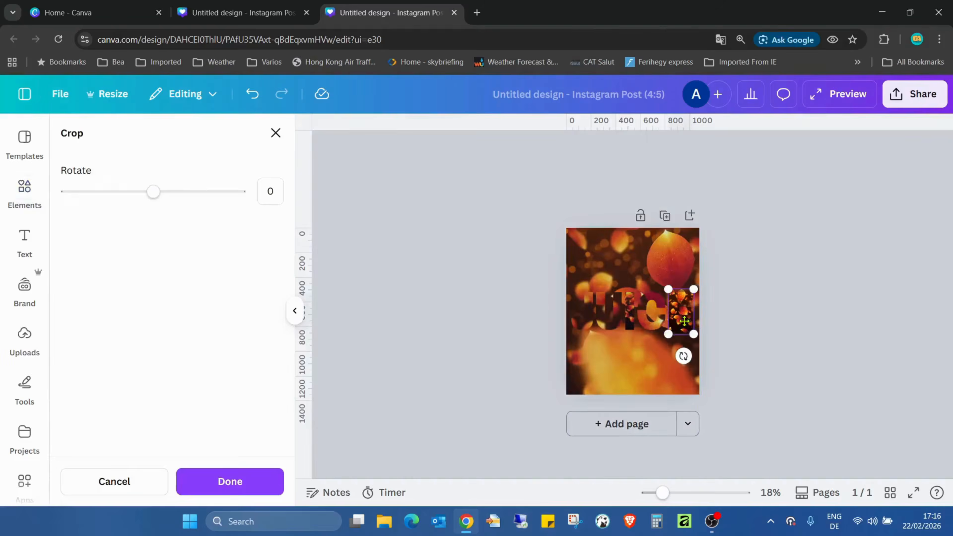
pyautogui.moveTo(694, 286); pyautogui.dragTo(759, 239)
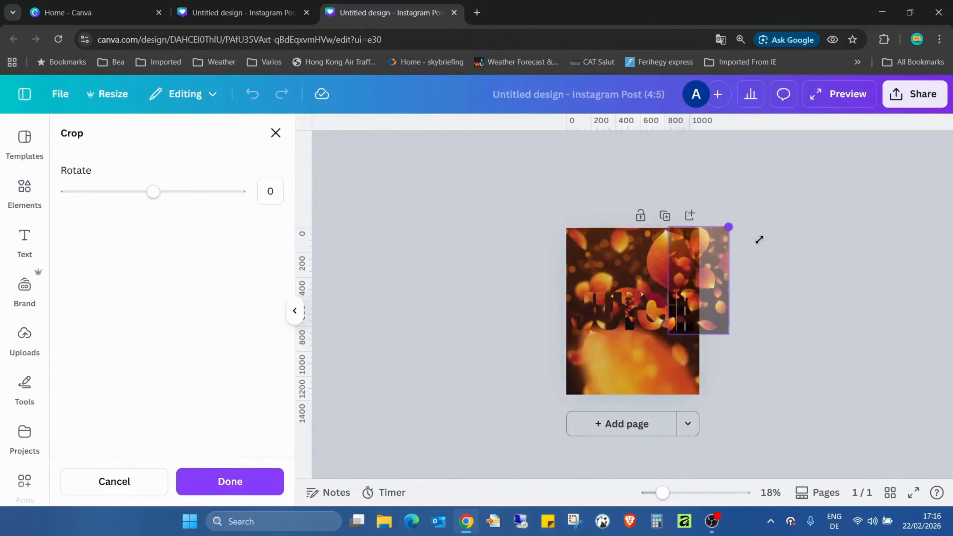
pyautogui.moveTo(702, 254); pyautogui.dragTo(665, 254)
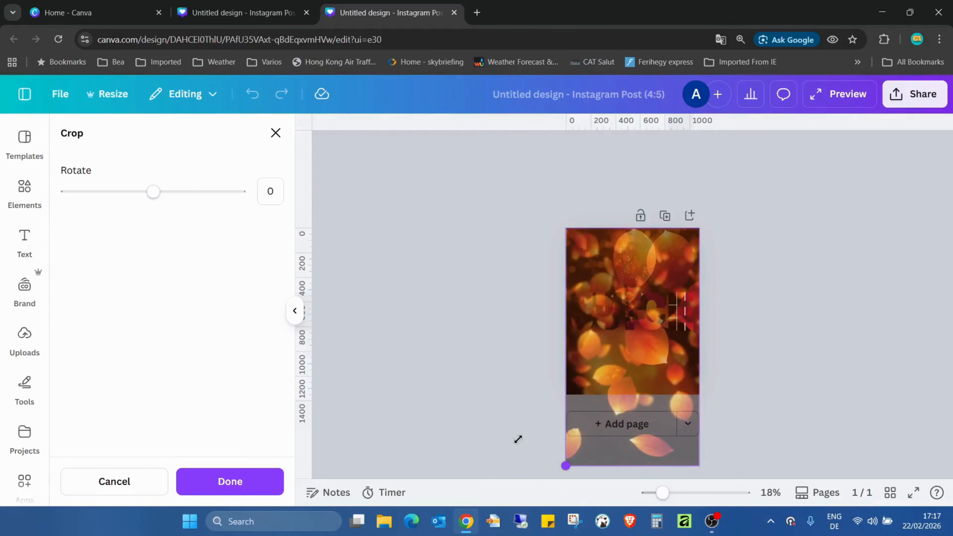
pyautogui.click(496, 392)
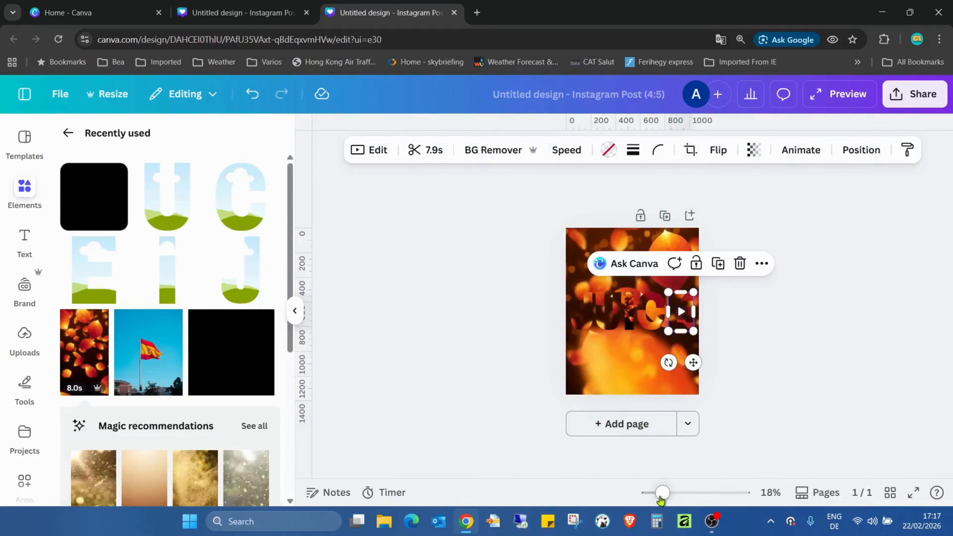
# Crop the video inside the I by extending it to the page's upper-right corner and enlarging it to the full page width.
pyautogui.moveTo(661, 499); pyautogui.dragTo(670, 499)
pyautogui.click(627, 311)
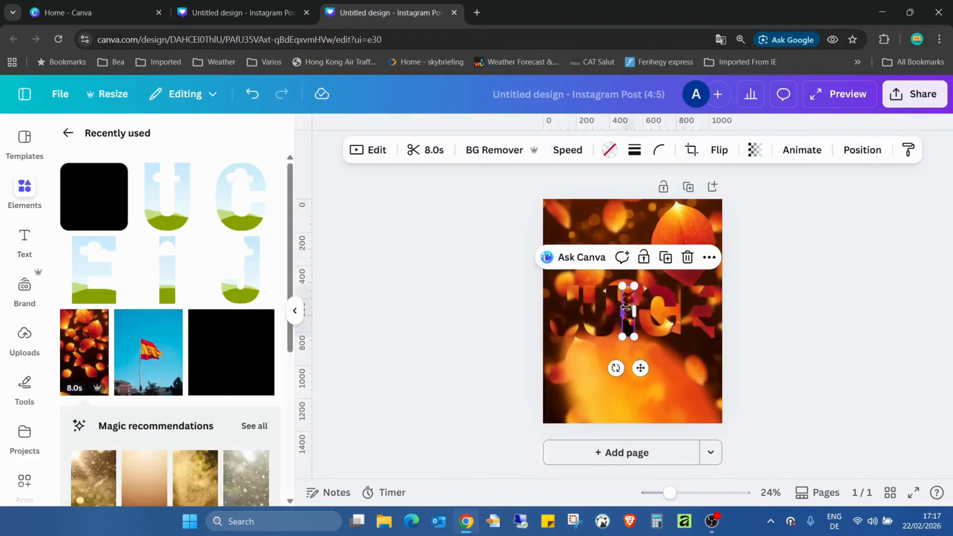
pyautogui.moveTo(670, 493); pyautogui.dragTo(686, 493)
pyautogui.click(846, 332)
pyautogui.doubleClick(625, 274)
pyautogui.moveTo(684, 495); pyautogui.dragTo(658, 493)
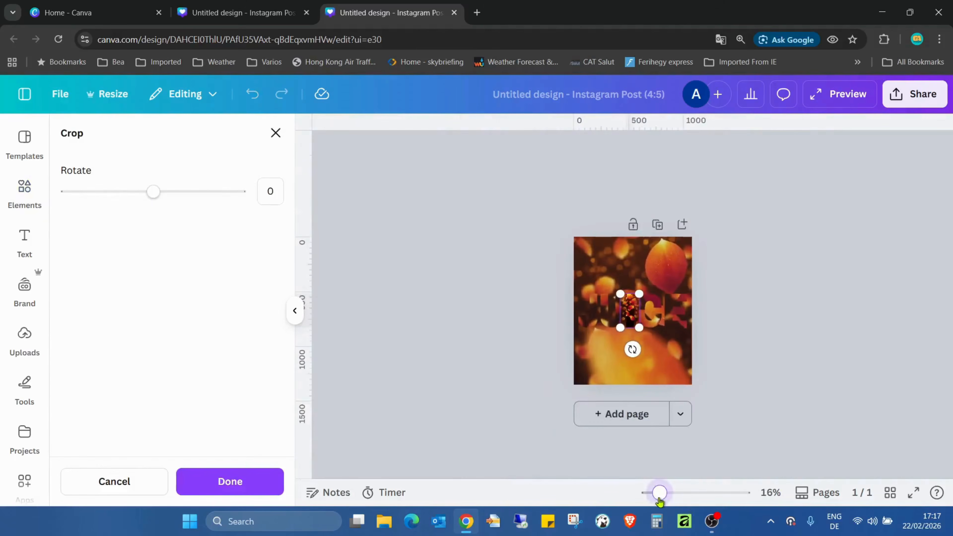
pyautogui.moveTo(640, 293); pyautogui.dragTo(693, 250)
pyautogui.moveTo(689, 348); pyautogui.dragTo(691, 364)
pyautogui.moveTo(625, 360); pyautogui.dragTo(539, 426)
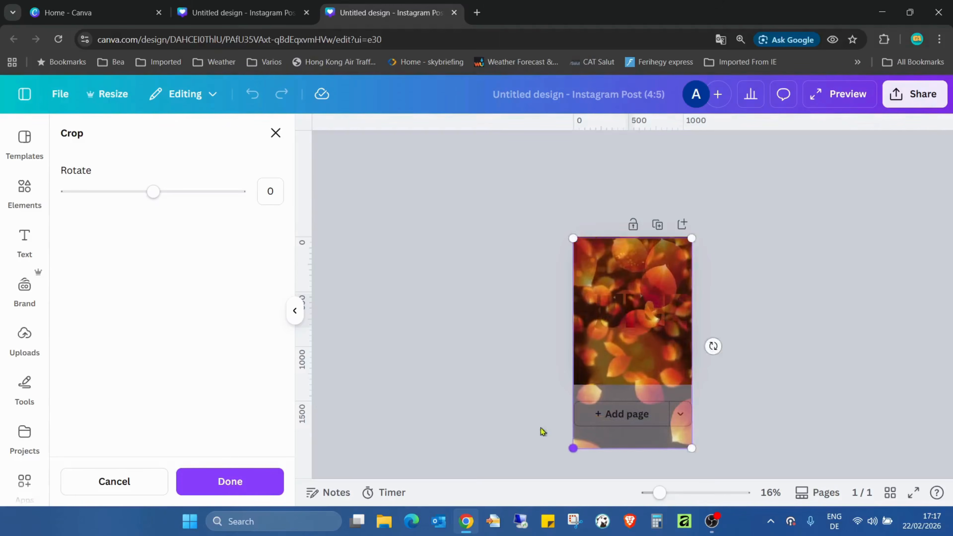
pyautogui.click(914, 343)
pyautogui.click(850, 428)
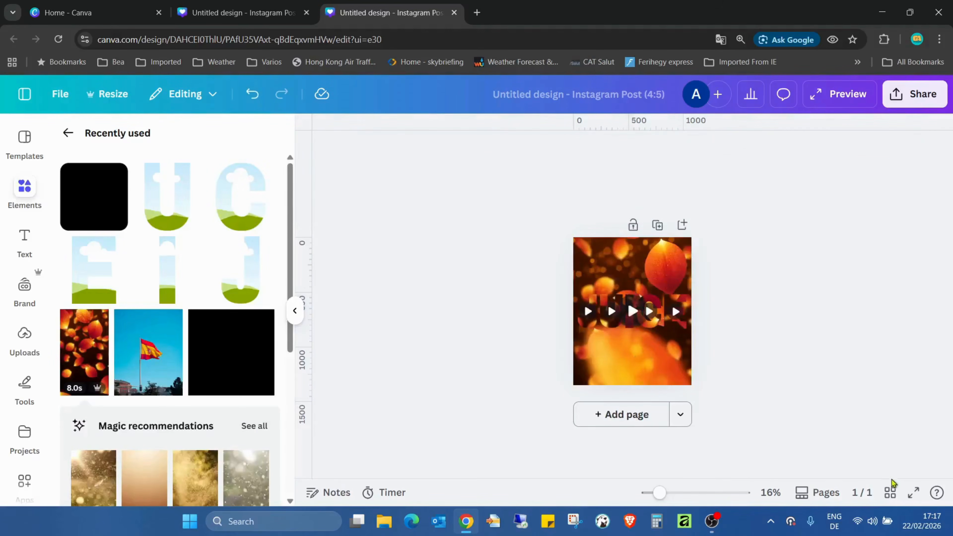
# Play the design full screen to check how the letter videos line up with the background, and return to the editor.
pyautogui.click(913, 493)
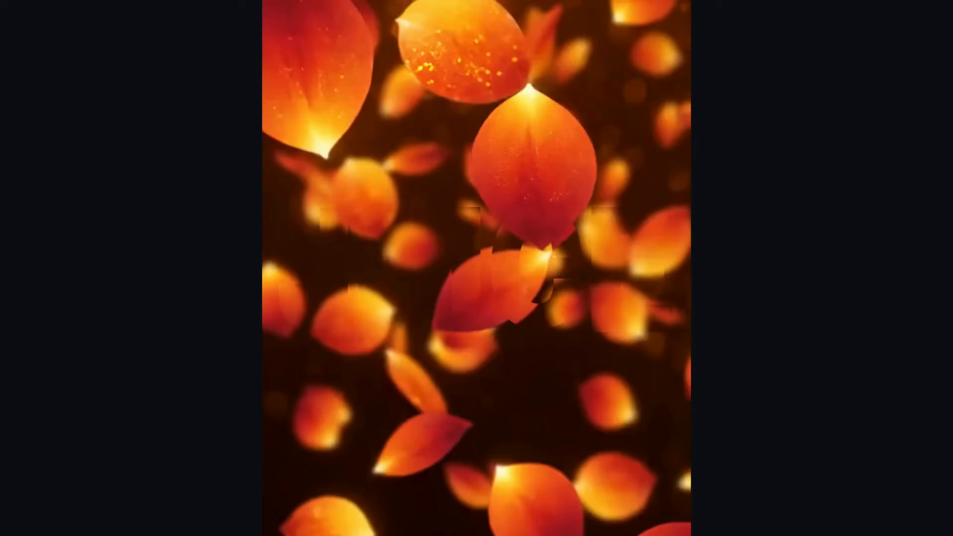
pyautogui.press('Escape')
pyautogui.click(29, 93)
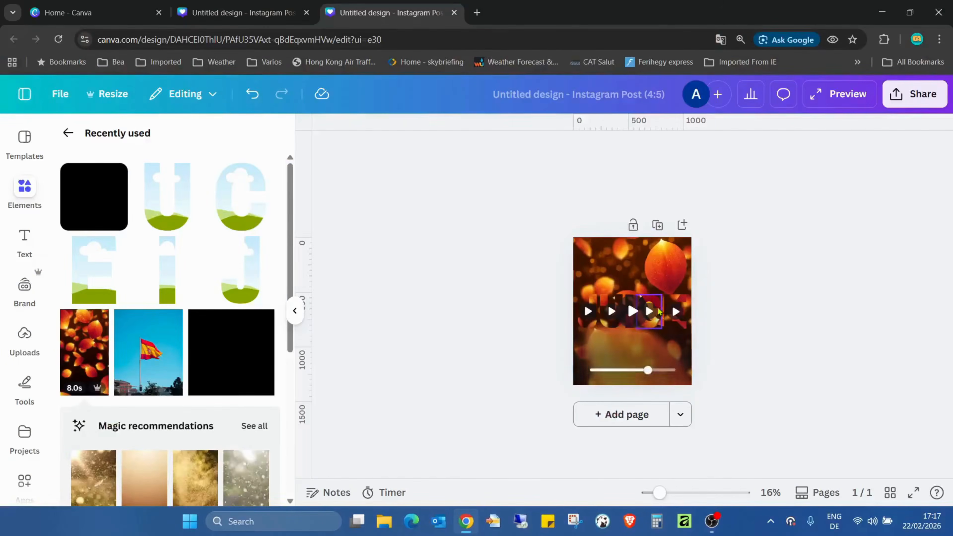
# Fine-tune the crop of the video inside the I so its upper corners match the page's upper corners.
pyautogui.moveTo(659, 496); pyautogui.dragTo(677, 493)
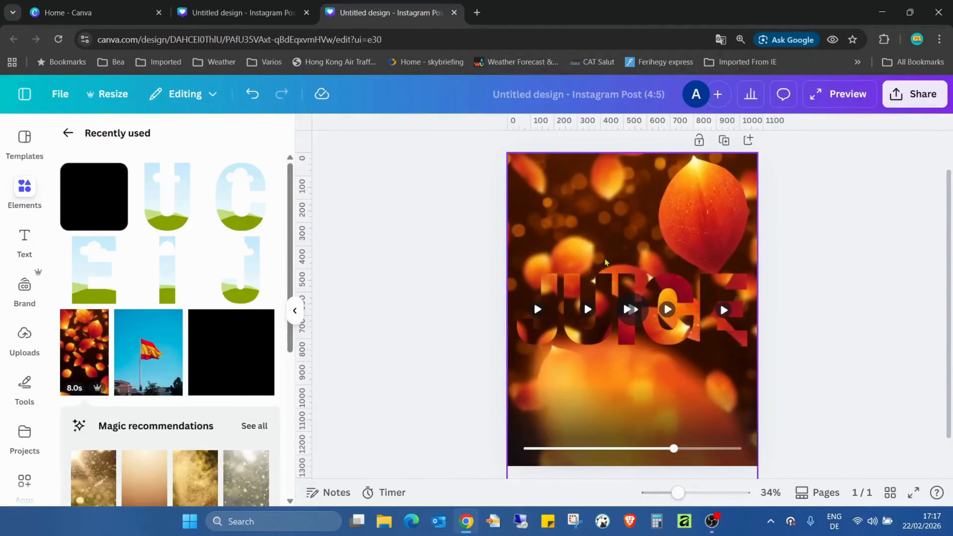
pyautogui.doubleClick(628, 287)
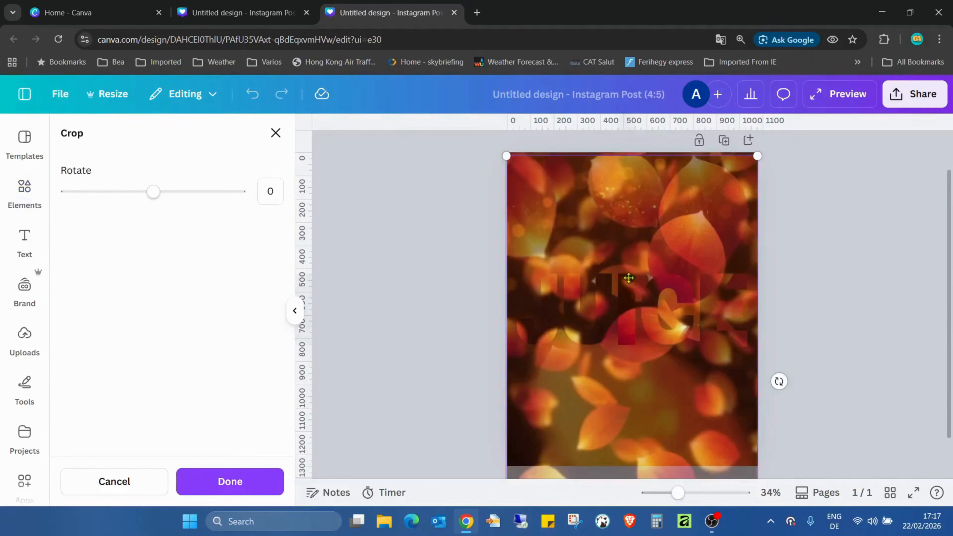
pyautogui.moveTo(759, 157); pyautogui.dragTo(760, 156)
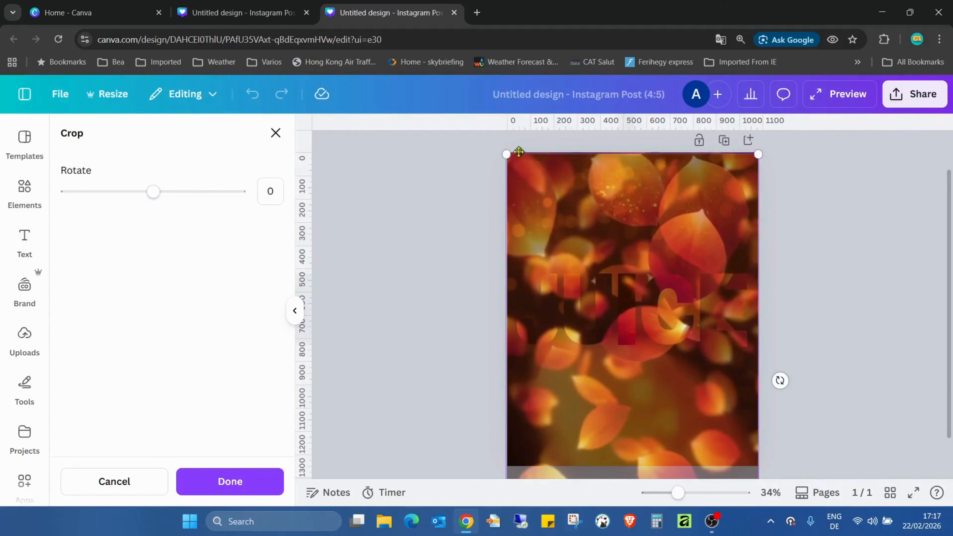
pyautogui.moveTo(503, 155); pyautogui.dragTo(501, 153)
pyautogui.moveTo(542, 178); pyautogui.dragTo(542, 179)
pyautogui.moveTo(759, 156); pyautogui.dragTo(758, 155)
pyautogui.click(919, 363)
# Replay the design full screen to check the refined alignment of the I, and return to the editor.
pyautogui.click(922, 492)
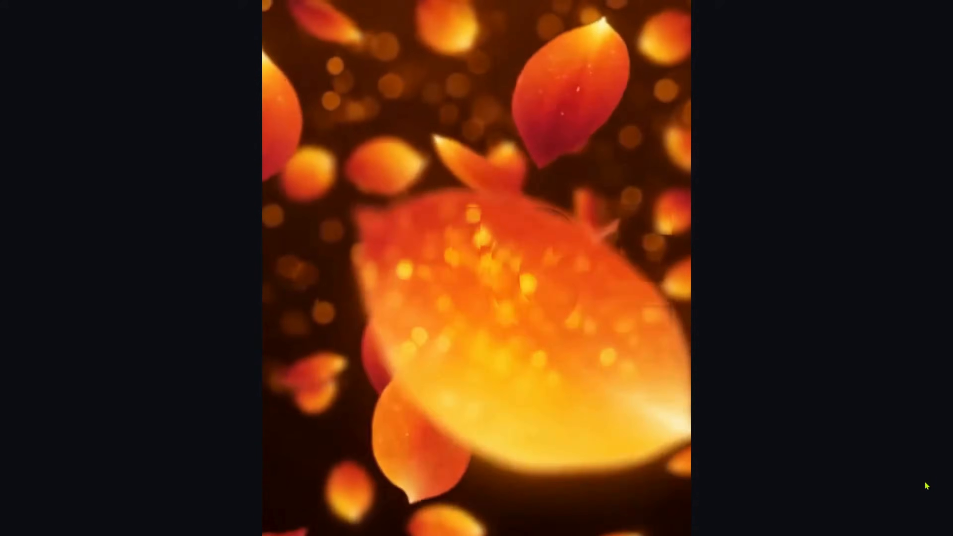
pyautogui.press('Escape')
pyautogui.click(30, 106)
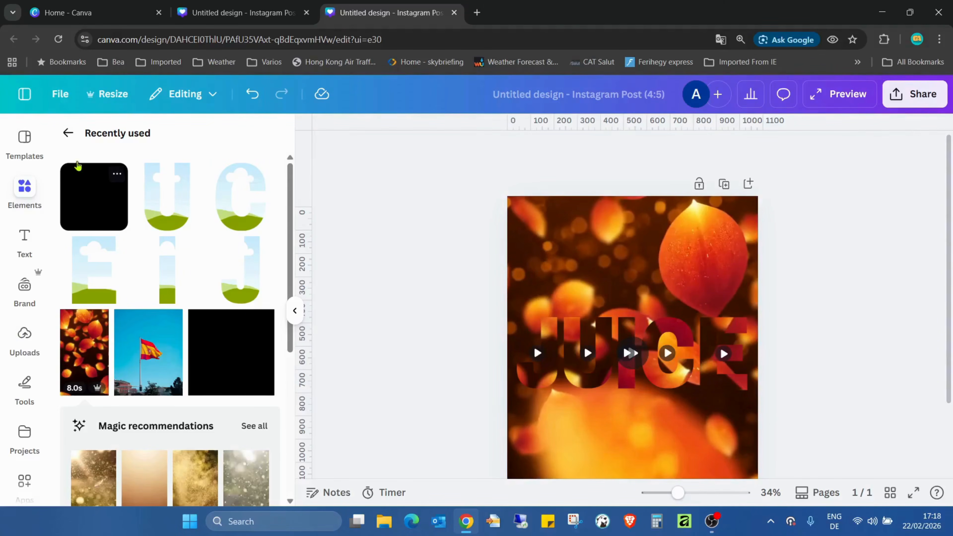
# Add a rounded rectangle over the word JUICE and stretch it to about 1032 by 386 px.
pyautogui.click(68, 132)
pyautogui.scroll(-2, 117, 243)
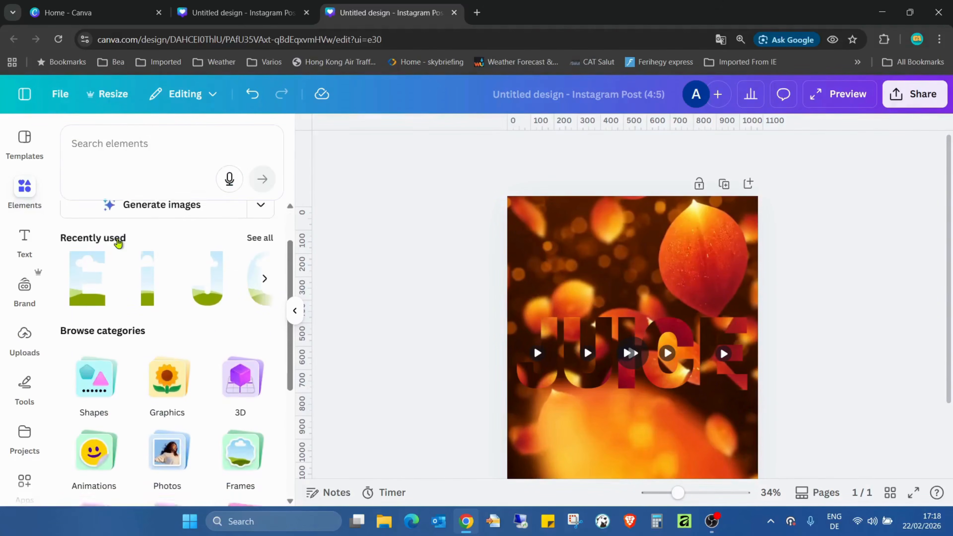
pyautogui.click(93, 382)
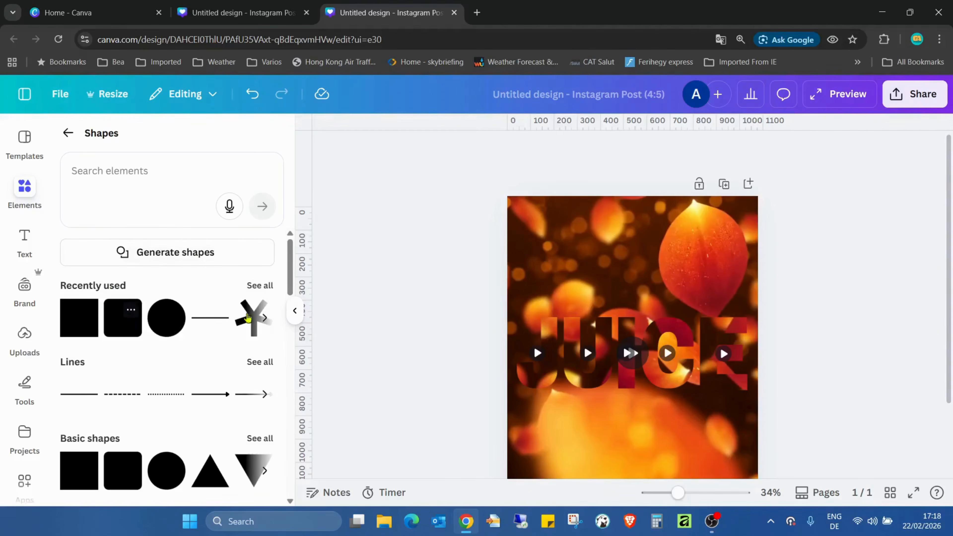
pyautogui.click(123, 318)
pyautogui.moveTo(629, 352); pyautogui.dragTo(747, 359)
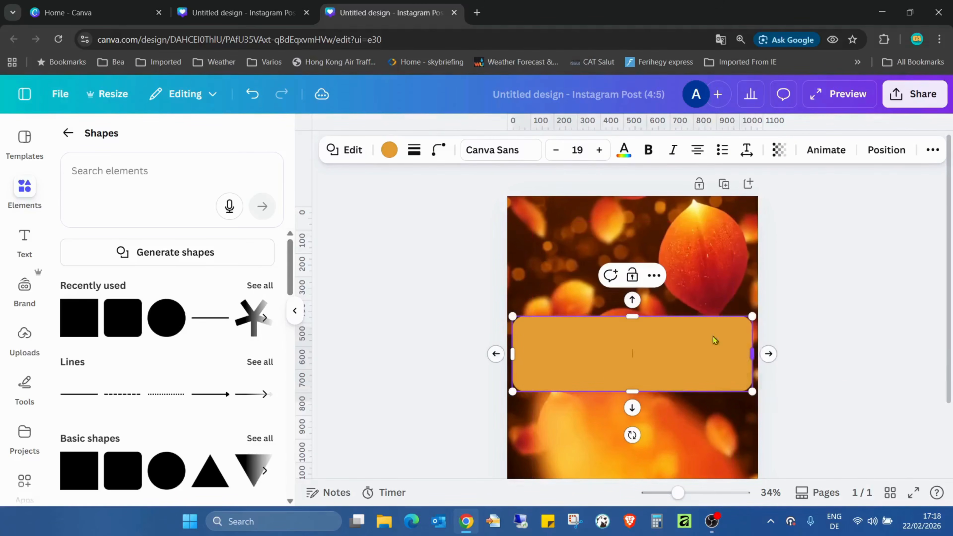
pyautogui.moveTo(635, 315); pyautogui.dragTo(634, 309)
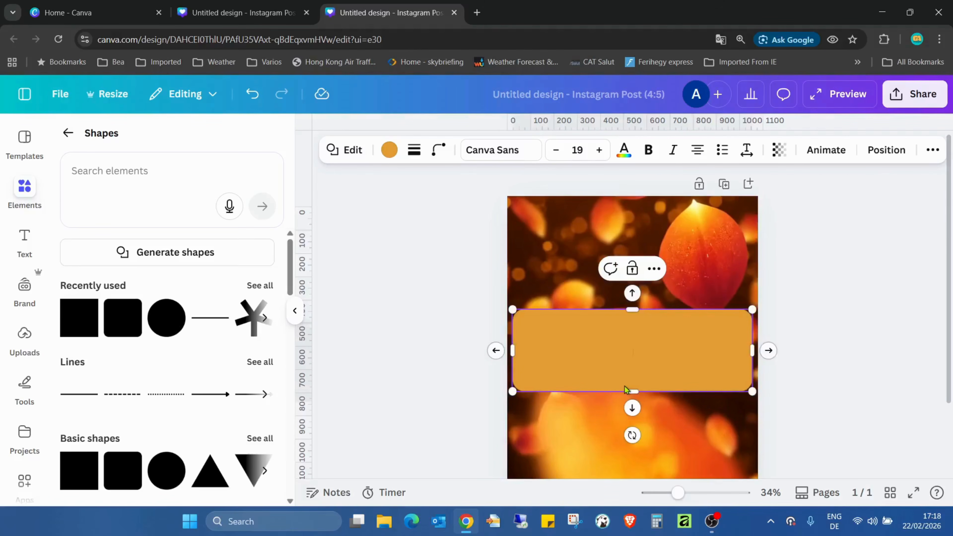
pyautogui.moveTo(625, 392); pyautogui.dragTo(627, 398)
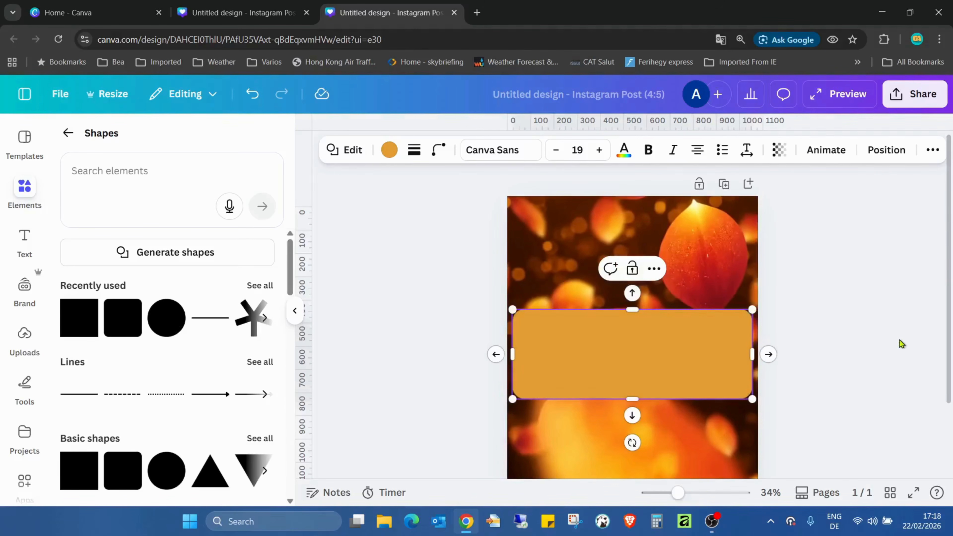
pyautogui.click(895, 340)
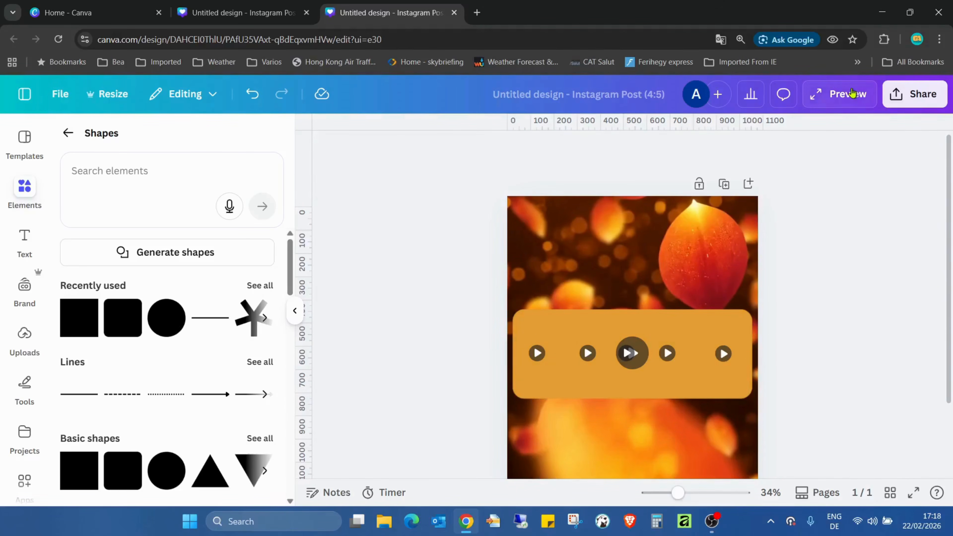
# Move the rounded rectangle's layer behind all the letter frames, directly above the background video.
pyautogui.click(704, 327)
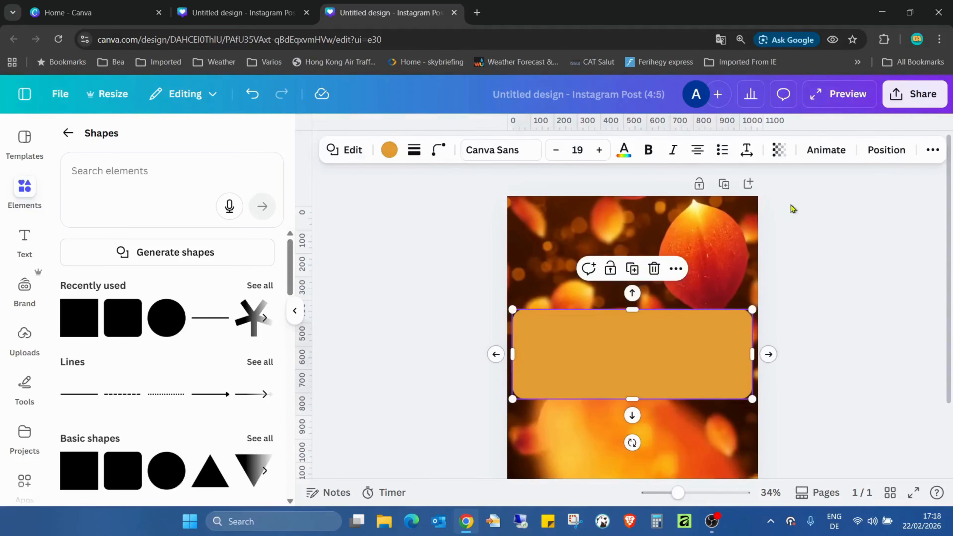
pyautogui.click(907, 149)
pyautogui.click(262, 168)
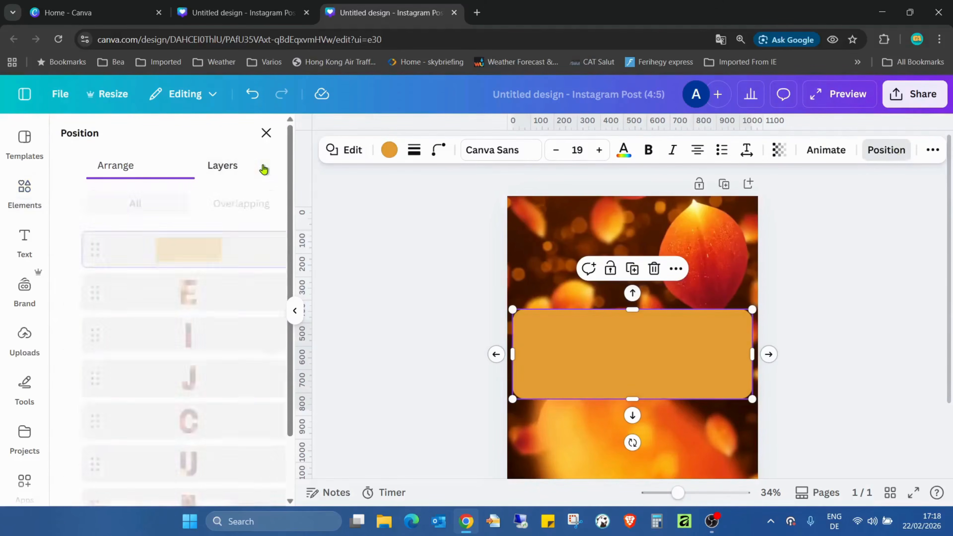
pyautogui.moveTo(170, 266); pyautogui.dragTo(191, 429)
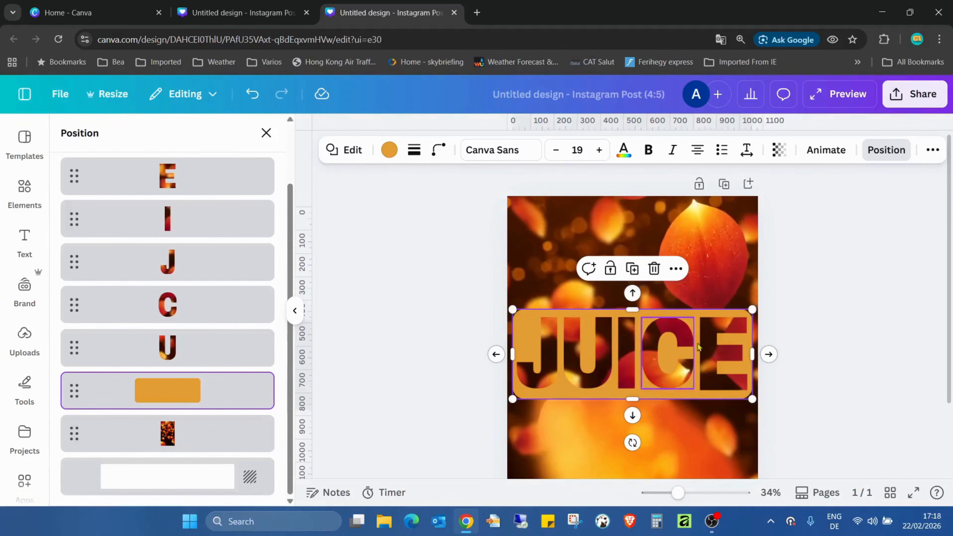
# Align the rounded rectangle to the middle and centre of the page.
pyautogui.scroll(1, 208, 203)
pyautogui.scroll(2, 207, 203)
pyautogui.click(120, 166)
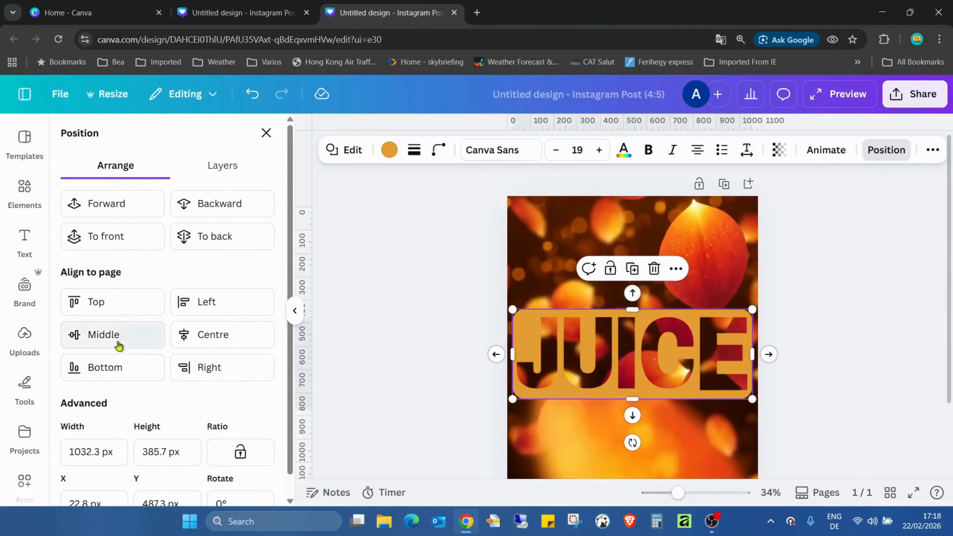
pyautogui.click(117, 343)
pyautogui.click(245, 339)
pyautogui.click(859, 325)
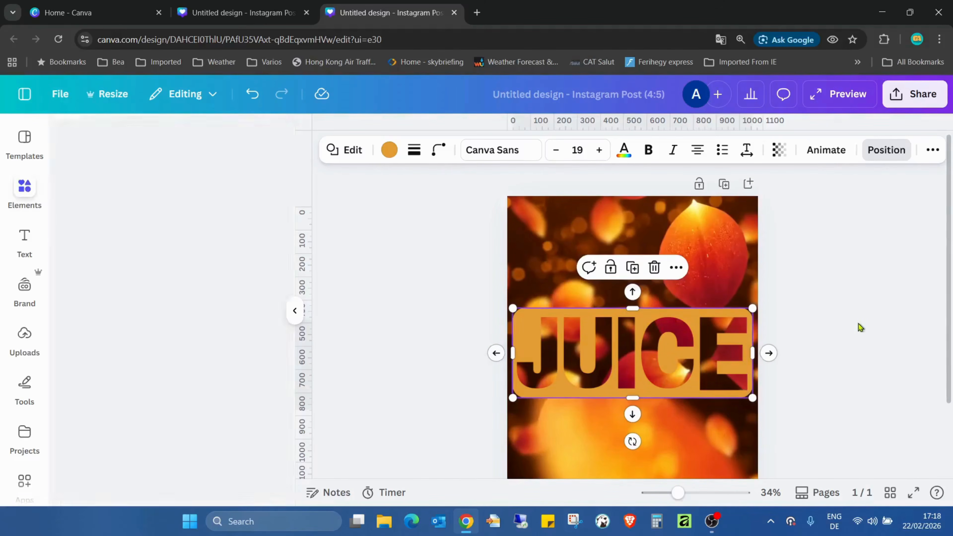
# Play the design full screen twice to check the rounded rectangle behind the letters, and return to the editor.
pyautogui.click(916, 493)
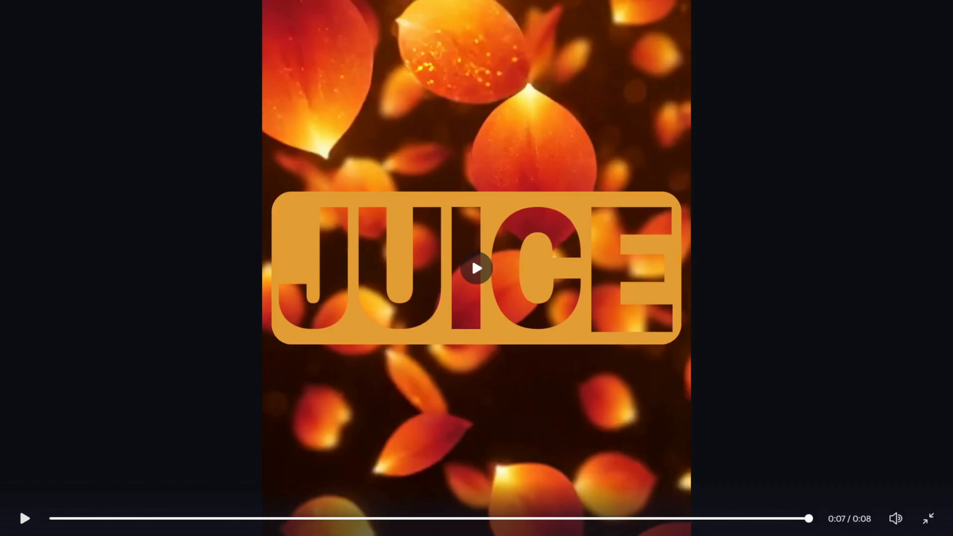
pyautogui.click(28, 517)
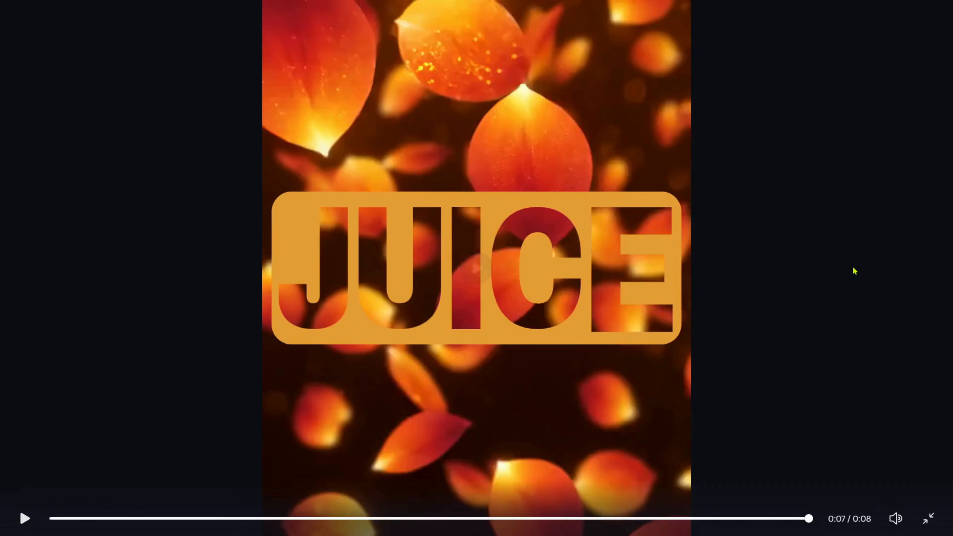
pyautogui.click(932, 523)
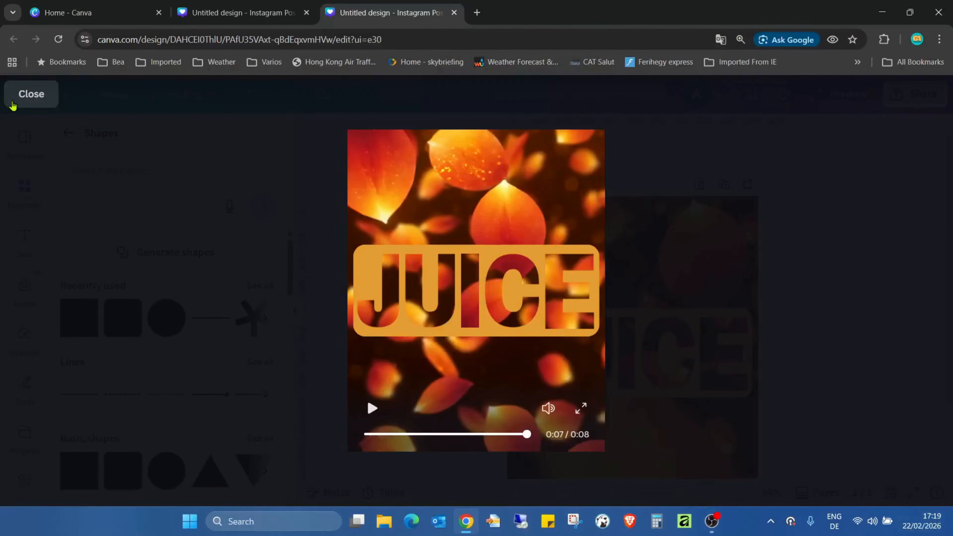
pyautogui.click(13, 105)
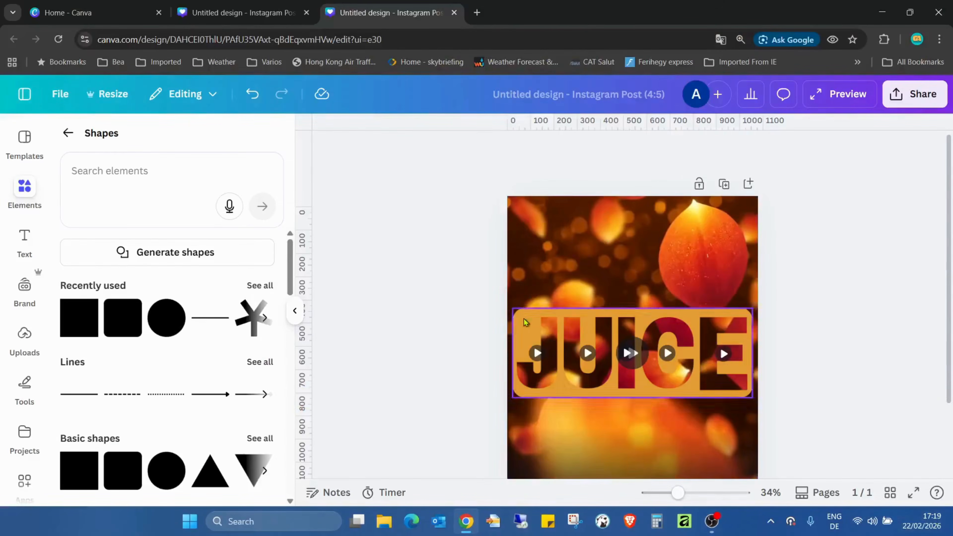
# Give all five JUICE letter frames a solid outline with a stroke weight of 2, and preview it full screen.
pyautogui.click(534, 329)
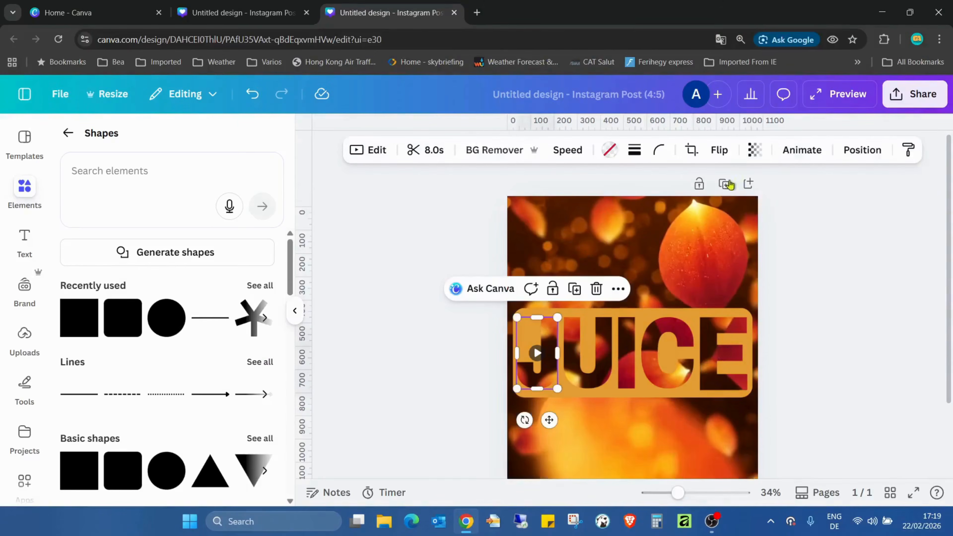
pyautogui.click(861, 151)
pyautogui.click(236, 162)
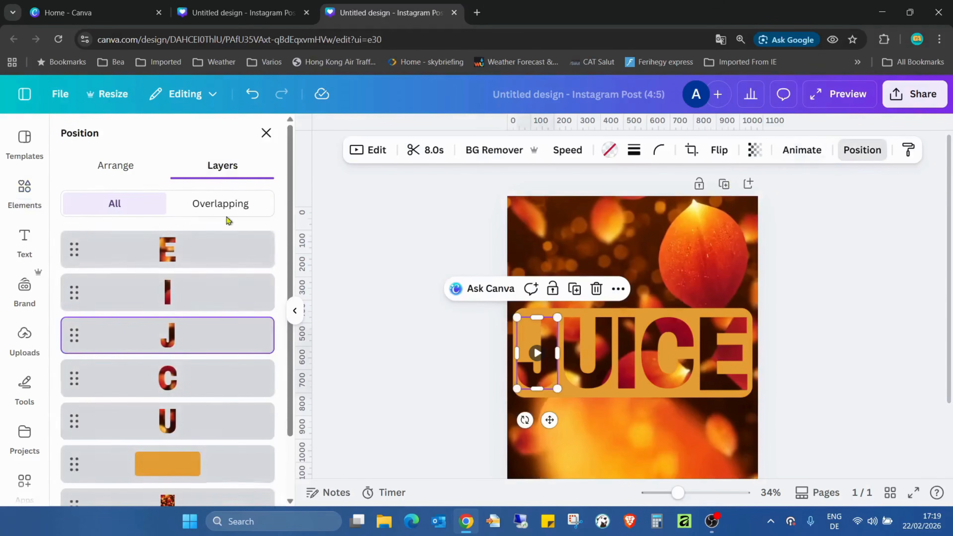
pyautogui.click(217, 252)
pyautogui.keyDown('shift'); pyautogui.click(210, 411); pyautogui.keyUp('shift')
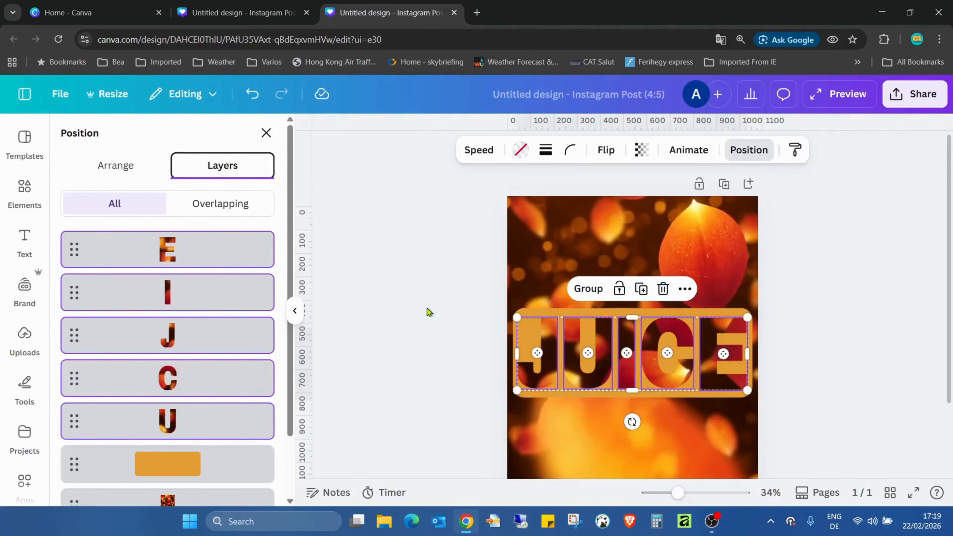
pyautogui.click(543, 153)
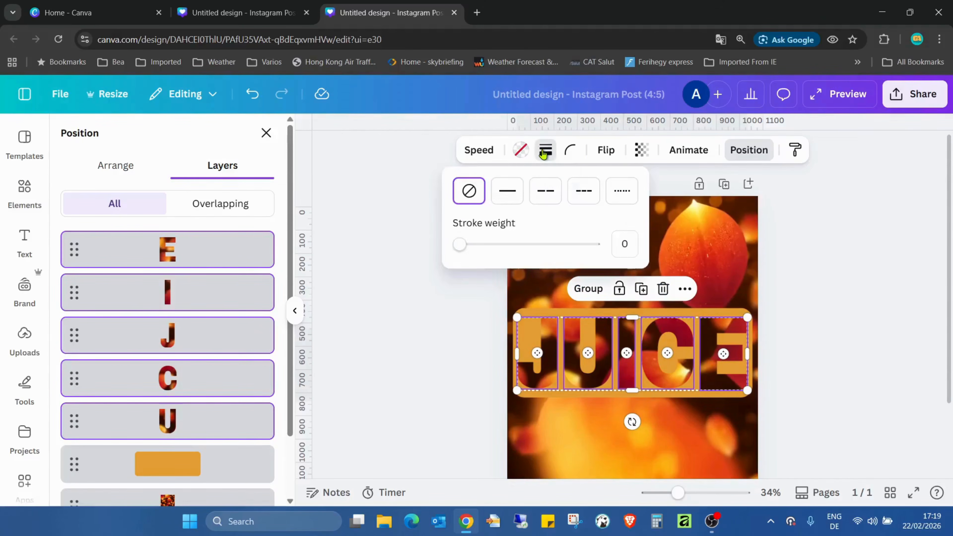
pyautogui.click(468, 243)
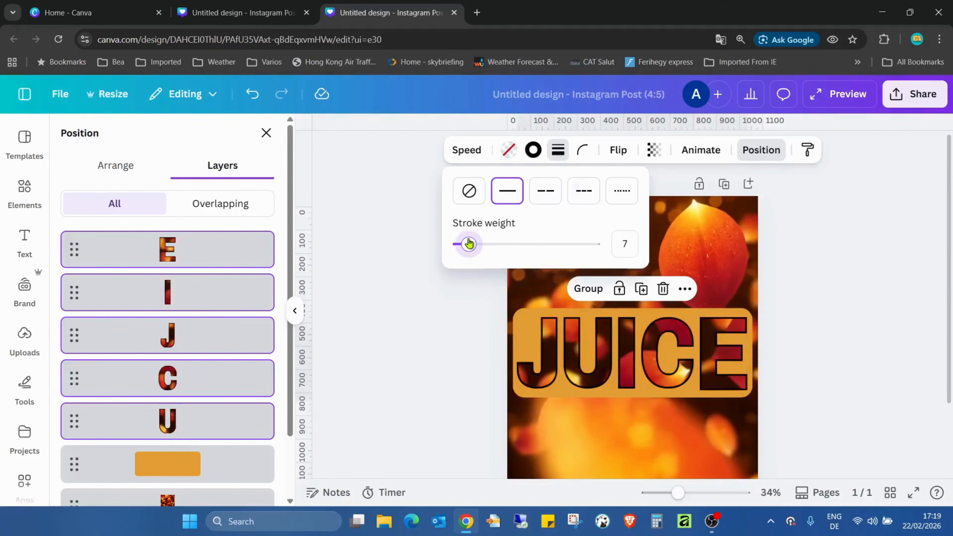
pyautogui.moveTo(469, 244); pyautogui.dragTo(460, 245)
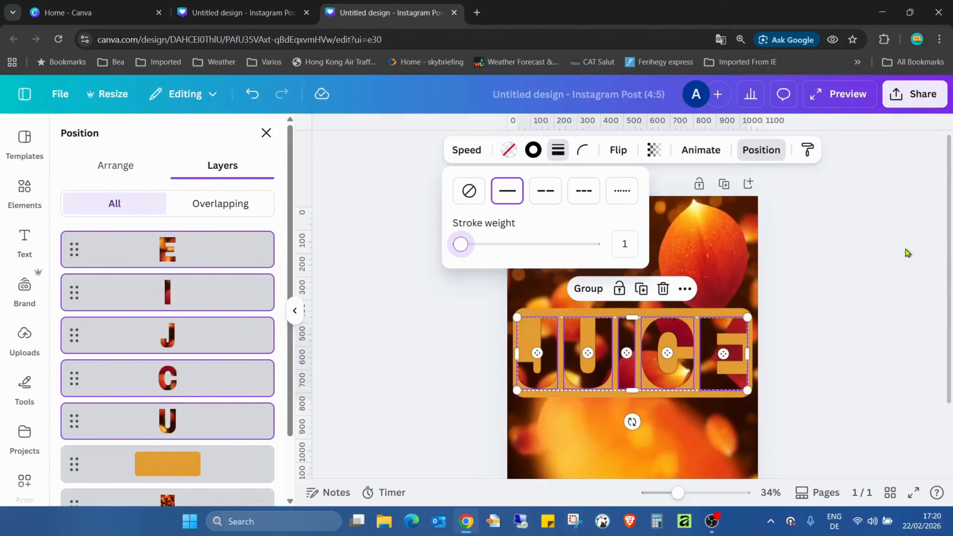
pyautogui.click(631, 242)
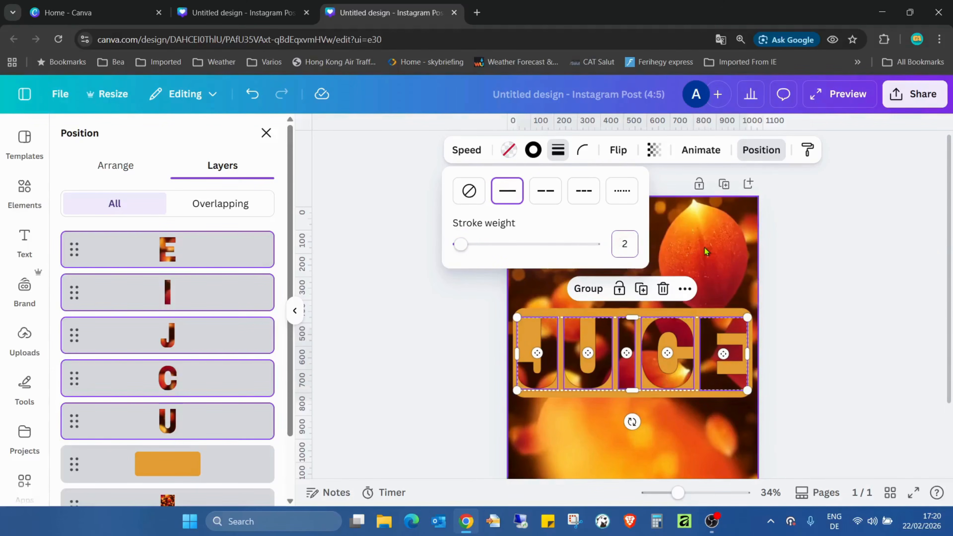
pyautogui.click(913, 493)
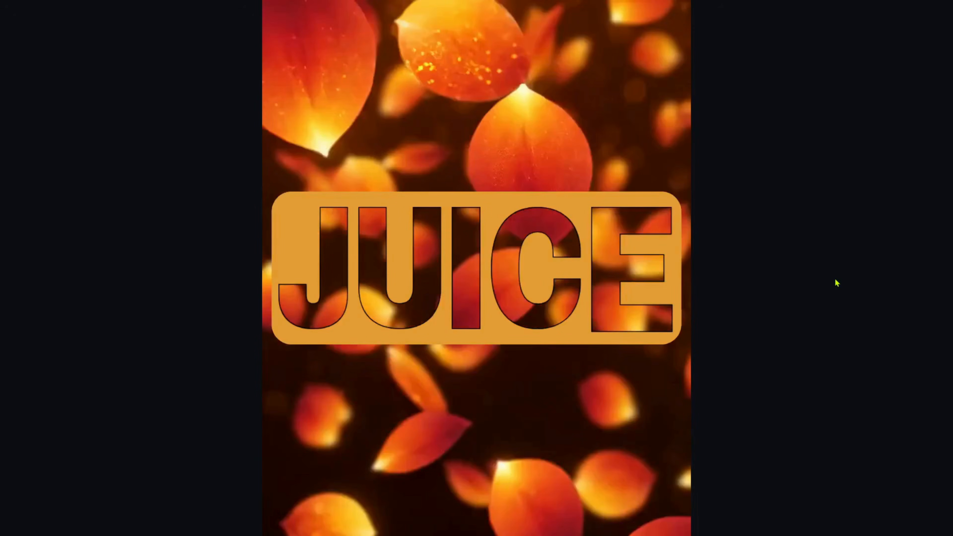
pyautogui.press('Escape')
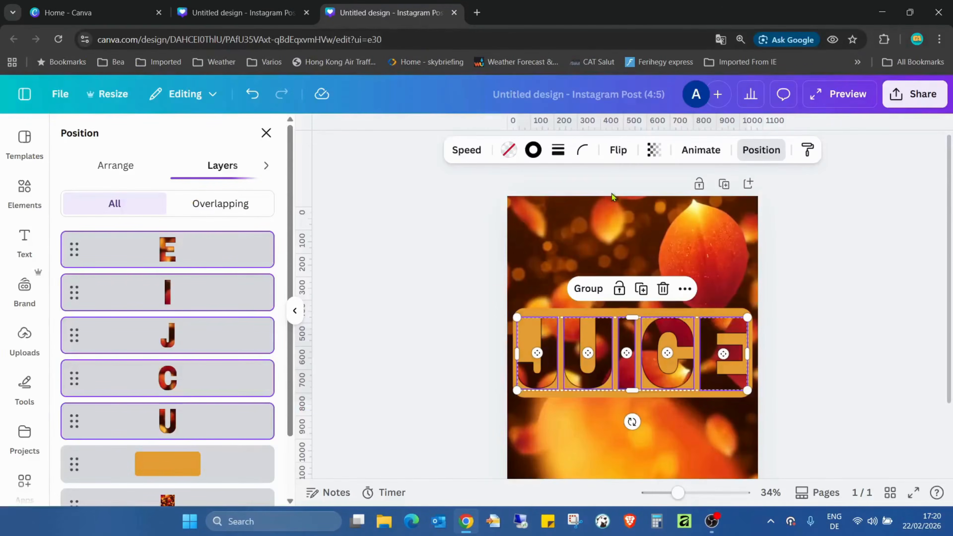
# Set the letters' stroke colour to the gold 180° linear gradient #e7aa51, #ffe499, #8d5a1b, #e7aa51, #ac7031, and play the design full screen.
pyautogui.click(533, 150)
pyautogui.scroll(-3, 224, 300)
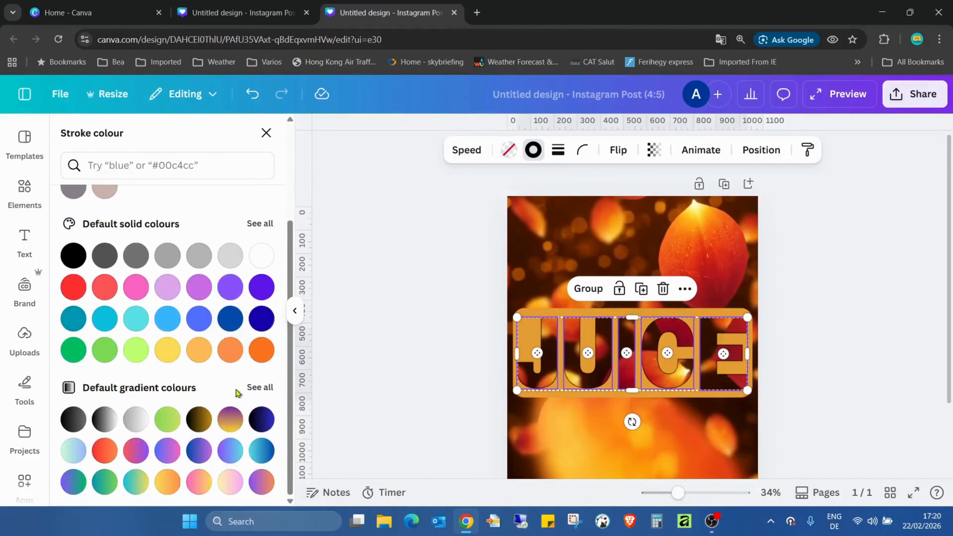
pyautogui.scroll(-5, 233, 267)
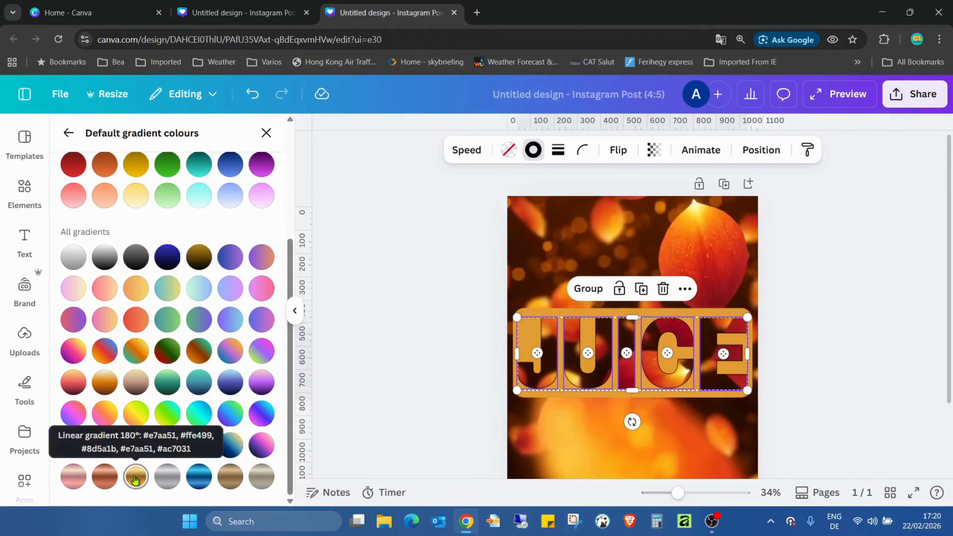
pyautogui.click(838, 371)
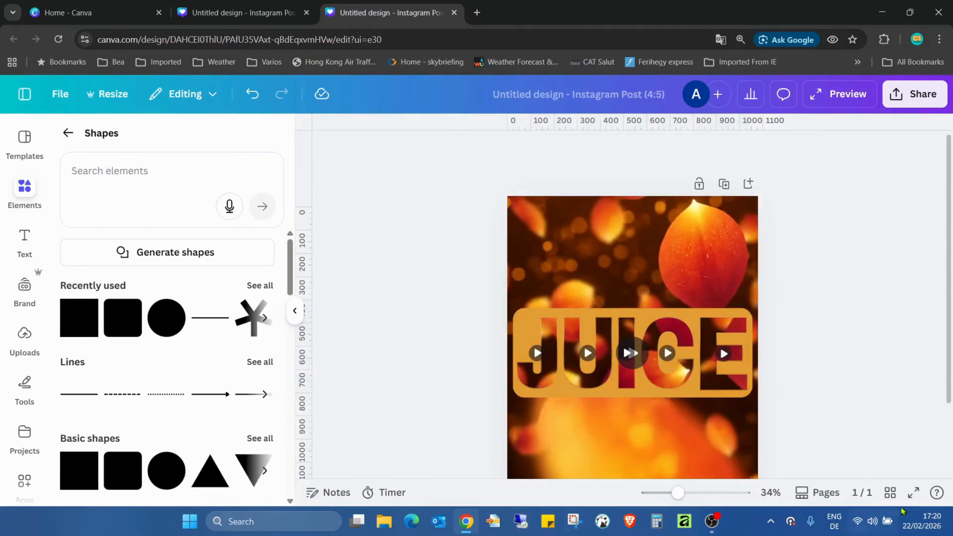
pyautogui.click(913, 493)
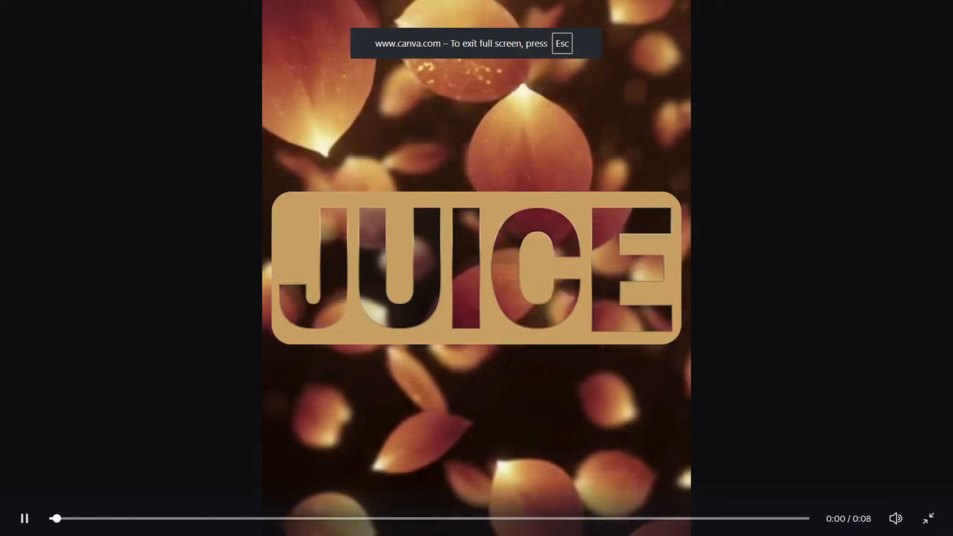